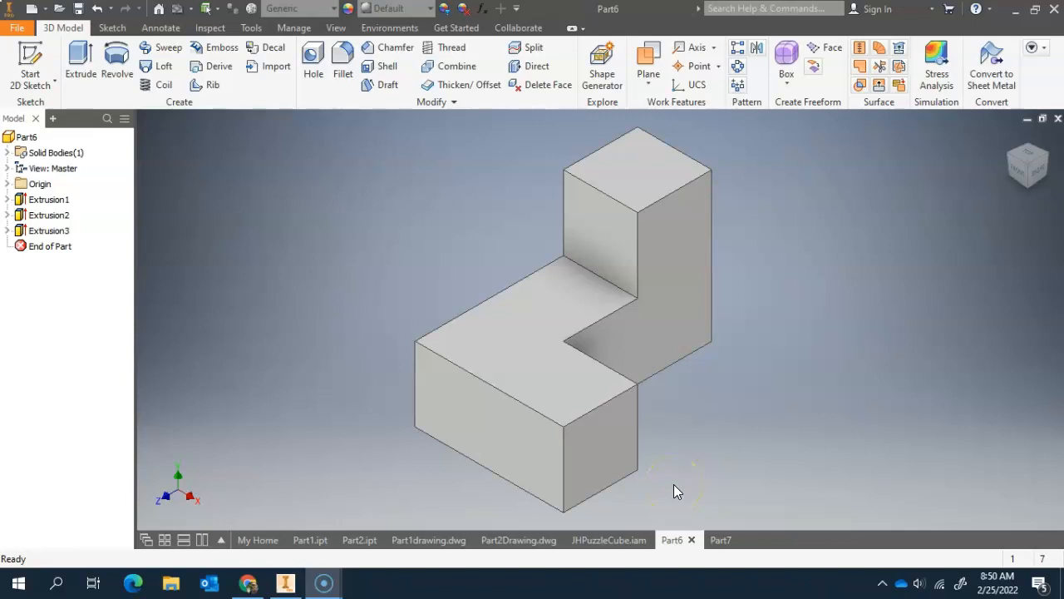
- Begin saving the part under a new name, entering Part4.ipt as the file name
{"action": "left_click", "coordinate": [379, 300]}
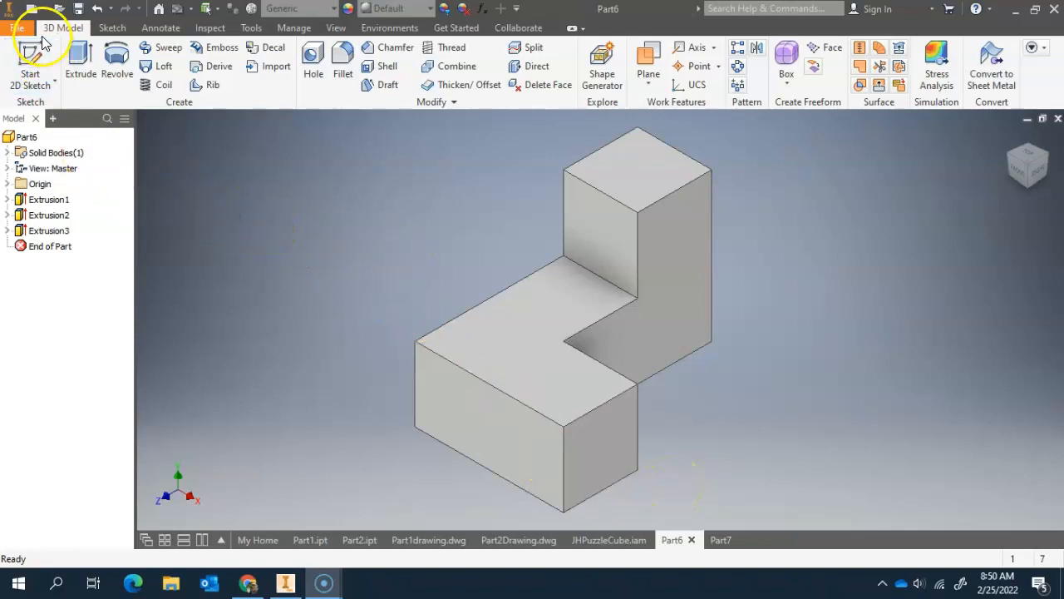
{"action": "left_click", "coordinate": [14, 28]}
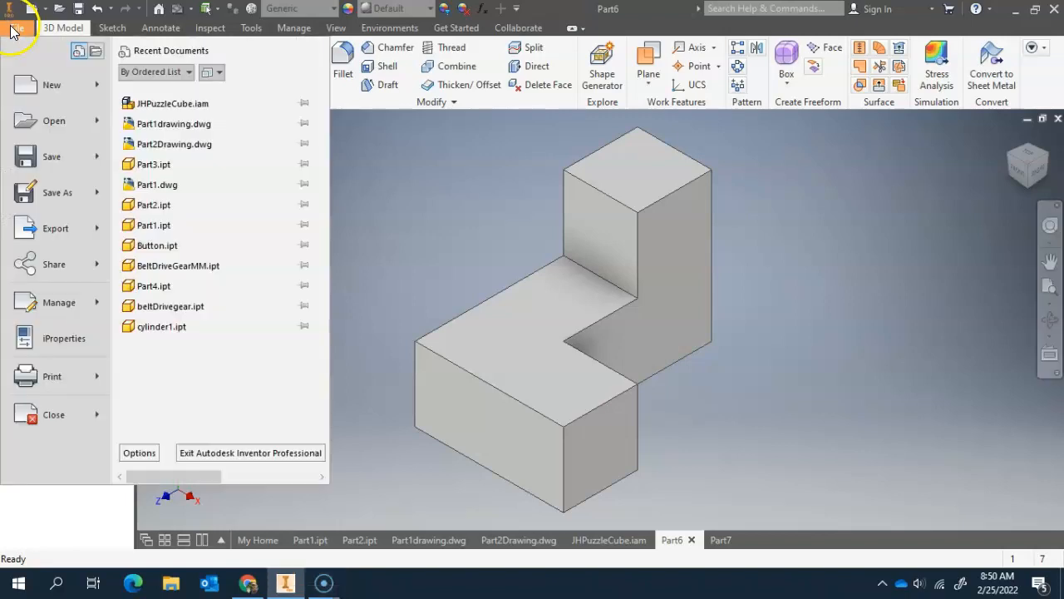
{"action": "left_click", "coordinate": [45, 200]}
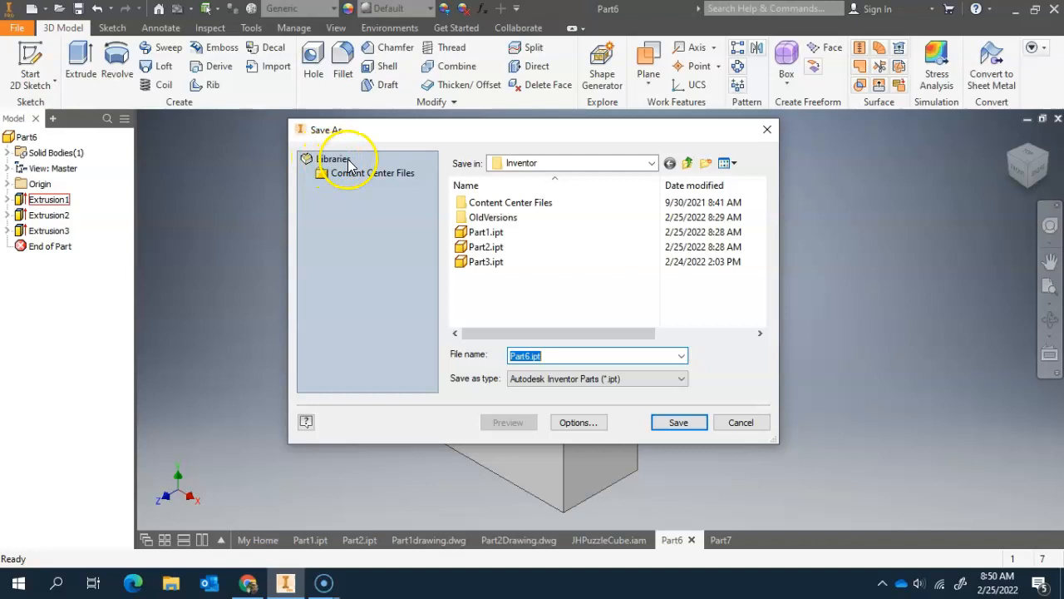
{"action": "left_click", "coordinate": [527, 356]}
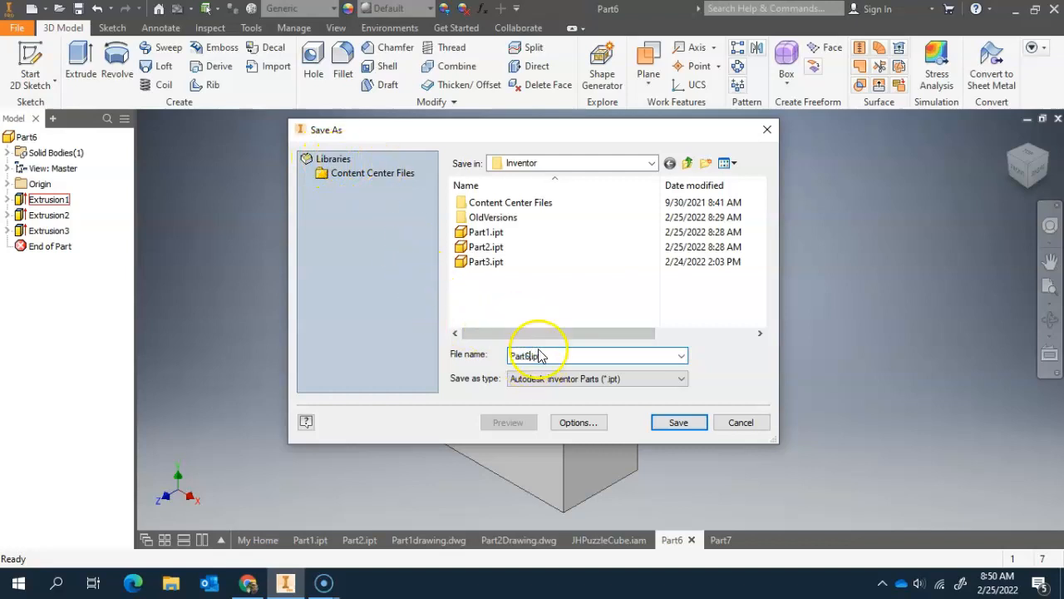
{"action": "key", "text": "BackSpace"}
{"action": "type", "text": "4"}
{"action": "left_click", "coordinate": [590, 329]}
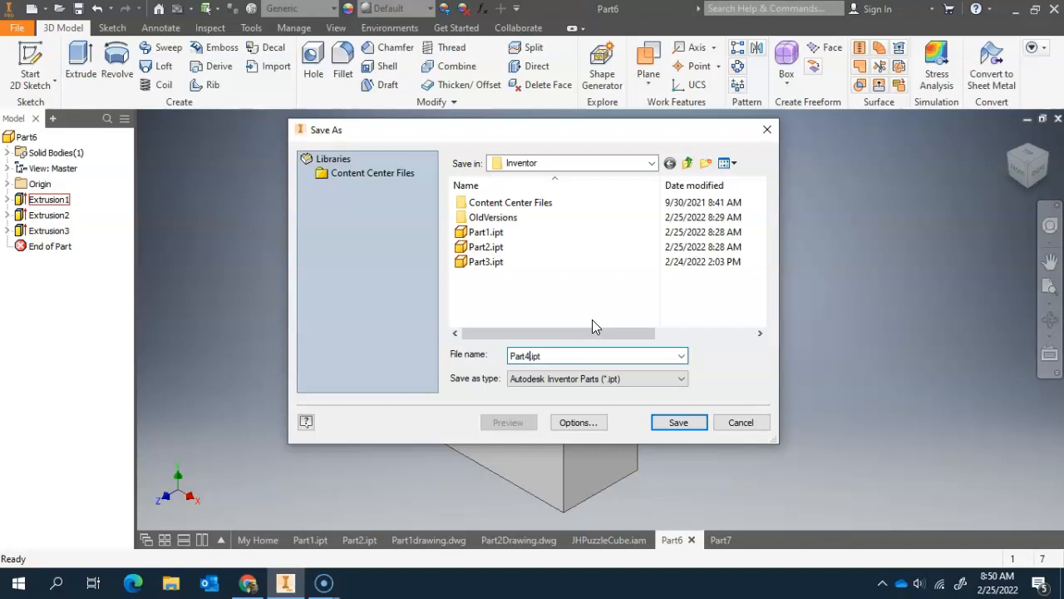
{"action": "key", "text": "BackSpace"}
{"action": "key", "text": "BackSpace"}
{"action": "key", "text": "BackSpace"}
{"action": "key", "text": "BackSpace"}
{"action": "key", "text": "BackSpace"}
{"action": "type", "text": "Pl"}
{"action": "key", "text": "BackSpace"}
{"action": "type", "text": "iece1"}
{"action": "key", "text": "BackSpace"}
{"action": "key", "text": "BackSpace"}
{"action": "key", "text": "BackSpace"}
{"action": "key", "text": "BackSpace"}
{"action": "key", "text": "BackSpace"}
{"action": "key", "text": "BackSpace"}
{"action": "type", "text": "Part4"}
- Save the part in the Inventor folder under the entered name Part4
{"action": "left_click", "coordinate": [675, 422]}
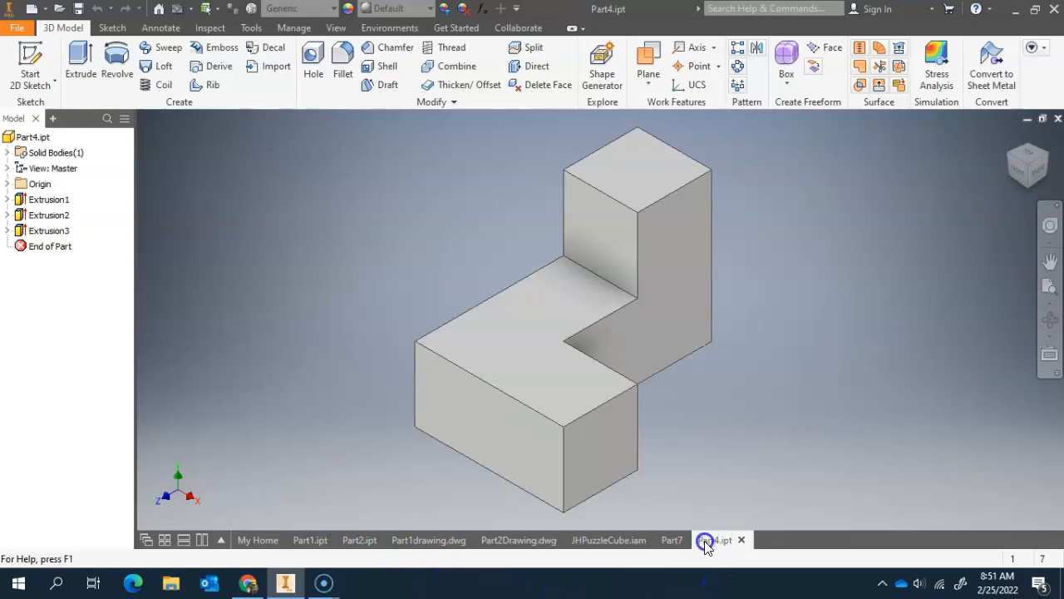
{"action": "mouse_move", "coordinate": [713, 543]}
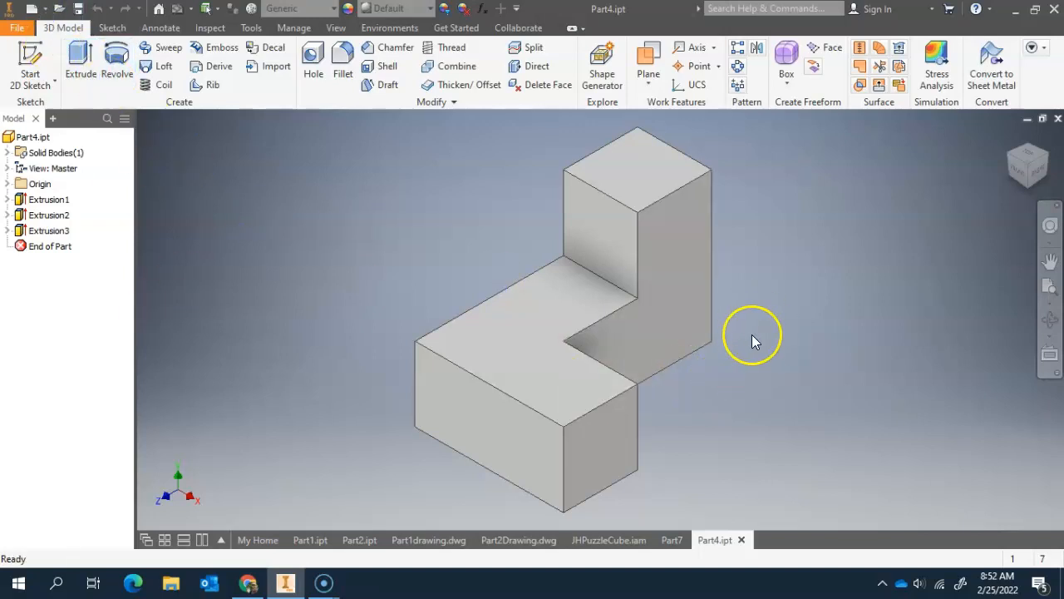
- Open the Appearance Browser and expand the Inventor Material Library to list its categories
{"action": "left_click", "coordinate": [675, 272]}
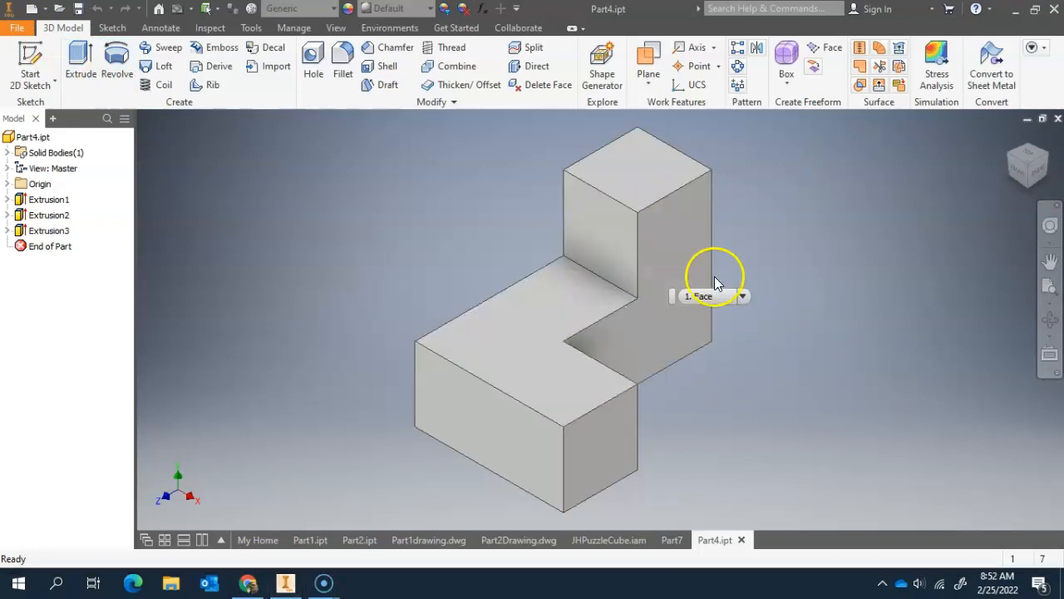
{"action": "left_click", "coordinate": [248, 29]}
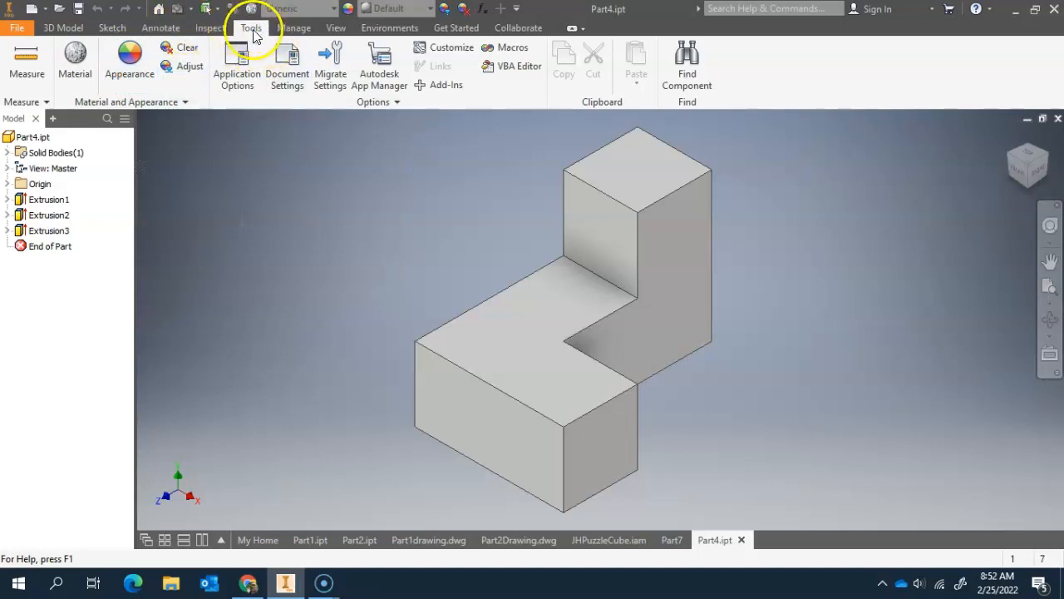
{"action": "left_click", "coordinate": [129, 66]}
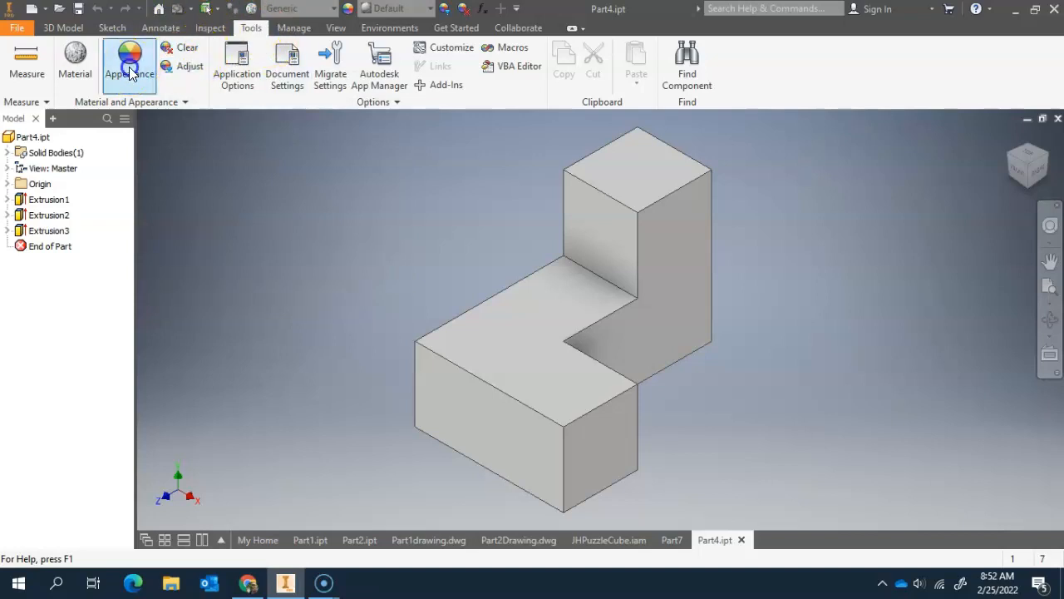
{"action": "left_click_drag", "start_coordinate": [274, 18], "coordinate": [269, 22]}
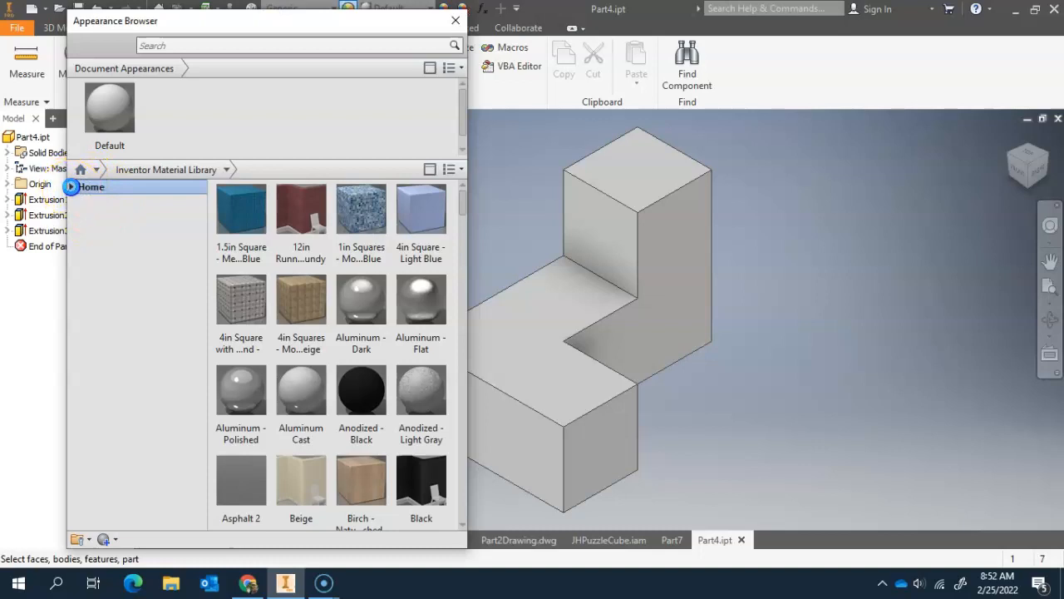
{"action": "left_click", "coordinate": [71, 187]}
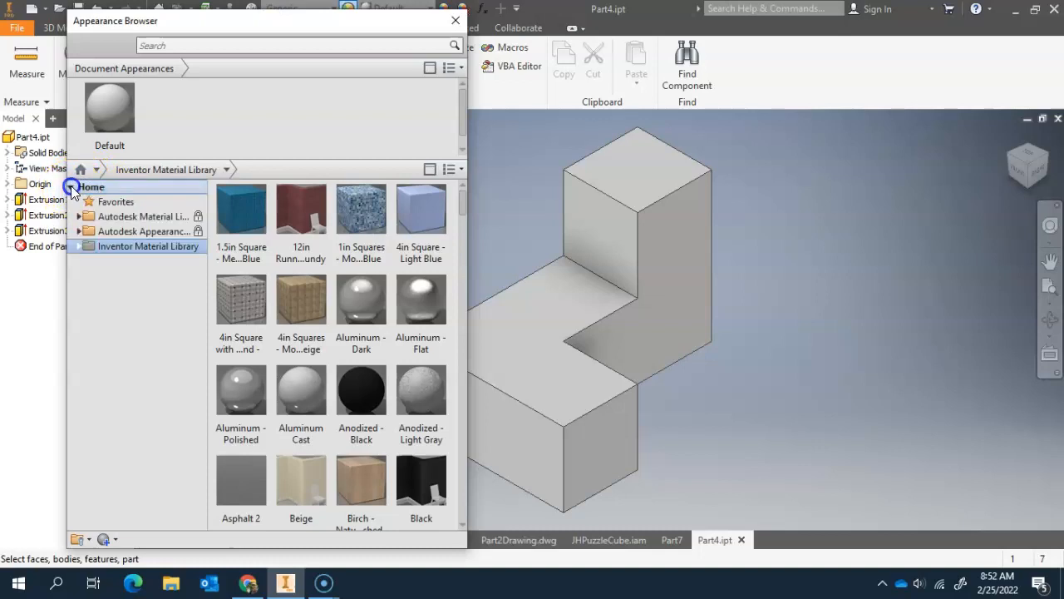
{"action": "left_click", "coordinate": [78, 247]}
- Look through the Inventor Material Library categories and show the Paint appearances
{"action": "scroll", "coordinate": [119, 278], "scroll_direction": "down", "scroll_amount": 2}
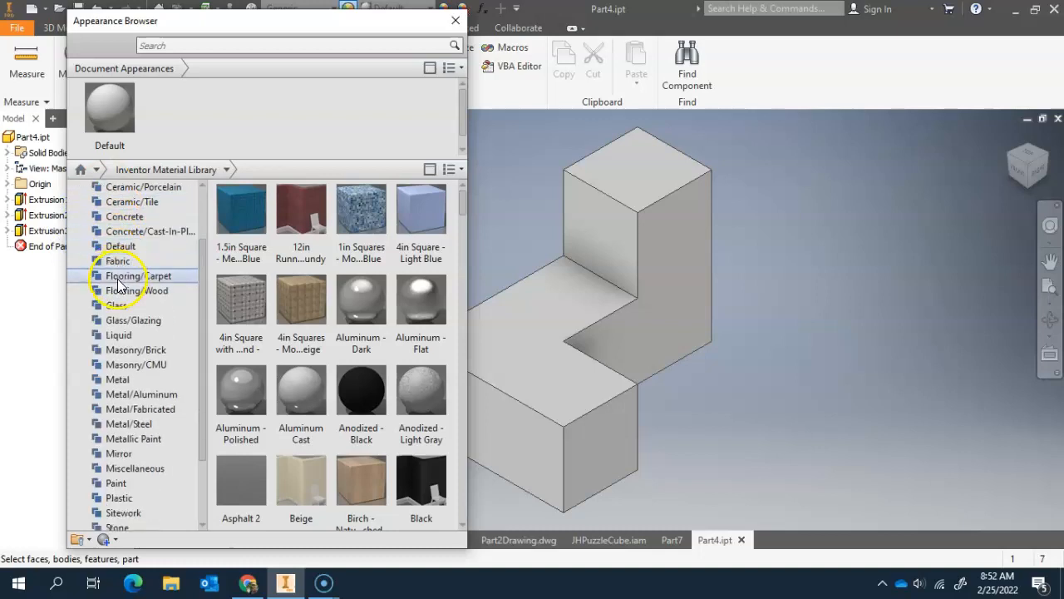
{"action": "scroll", "coordinate": [119, 285], "scroll_direction": "down", "scroll_amount": 2}
{"action": "scroll", "coordinate": [394, 283], "scroll_direction": "down", "scroll_amount": 5}
{"action": "scroll", "coordinate": [396, 280], "scroll_direction": "down", "scroll_amount": 15}
{"action": "scroll", "coordinate": [402, 274], "scroll_direction": "down", "scroll_amount": 1}
{"action": "scroll", "coordinate": [398, 283], "scroll_direction": "up", "scroll_amount": 10}
{"action": "scroll", "coordinate": [375, 326], "scroll_direction": "up", "scroll_amount": 8}
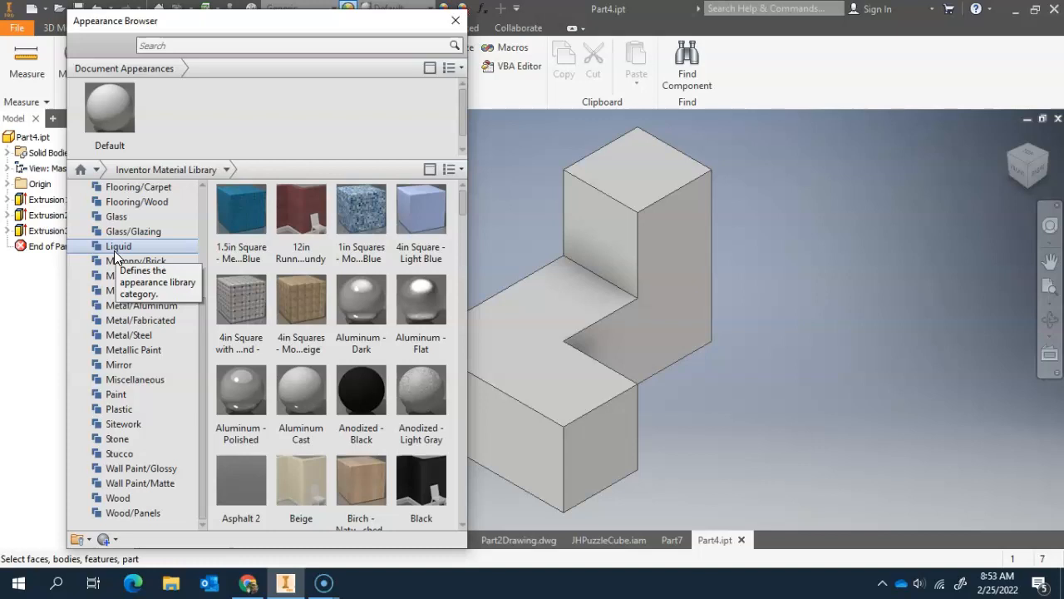
{"action": "left_click", "coordinate": [118, 396]}
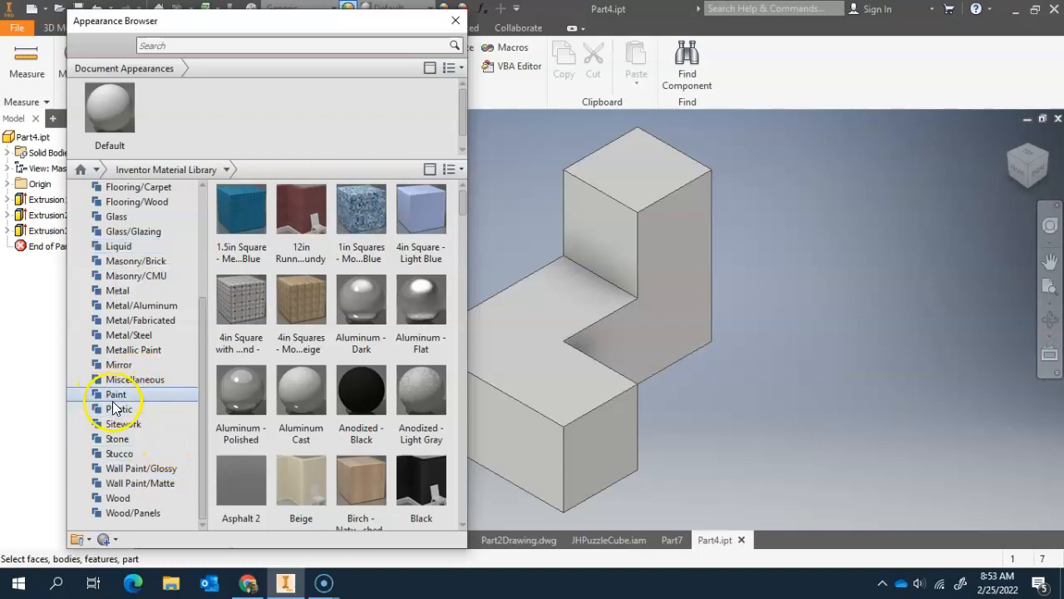
{"action": "left_click", "coordinate": [118, 396]}
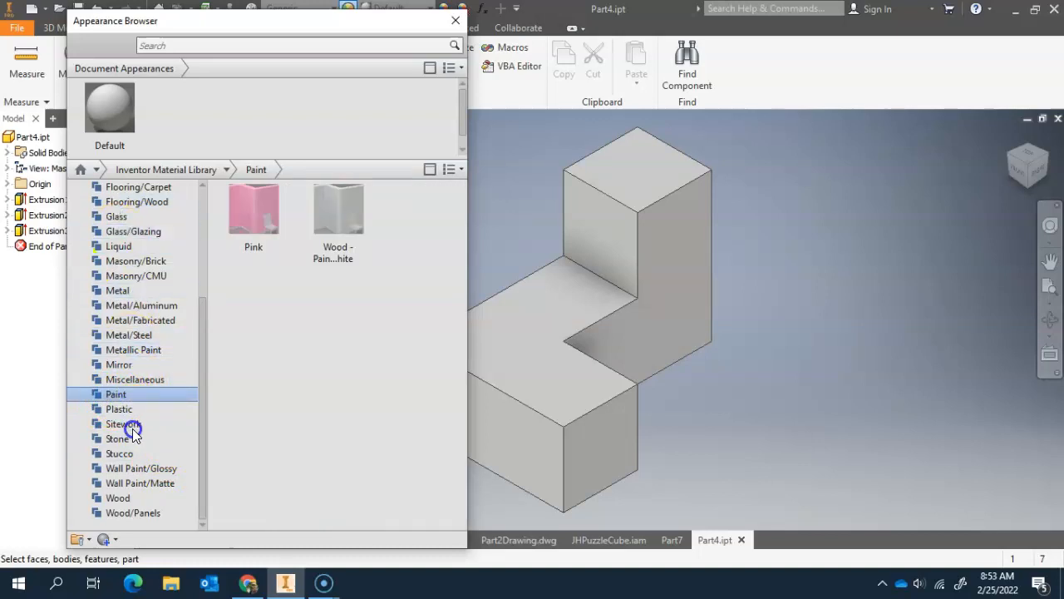
- Add the Pink paint from the Inventor Material Library to the document appearances
{"action": "scroll", "coordinate": [135, 411], "scroll_direction": "up", "scroll_amount": 4}
{"action": "left_click", "coordinate": [99, 258]}
{"action": "left_click", "coordinate": [84, 190]}
{"action": "left_click", "coordinate": [80, 249]}
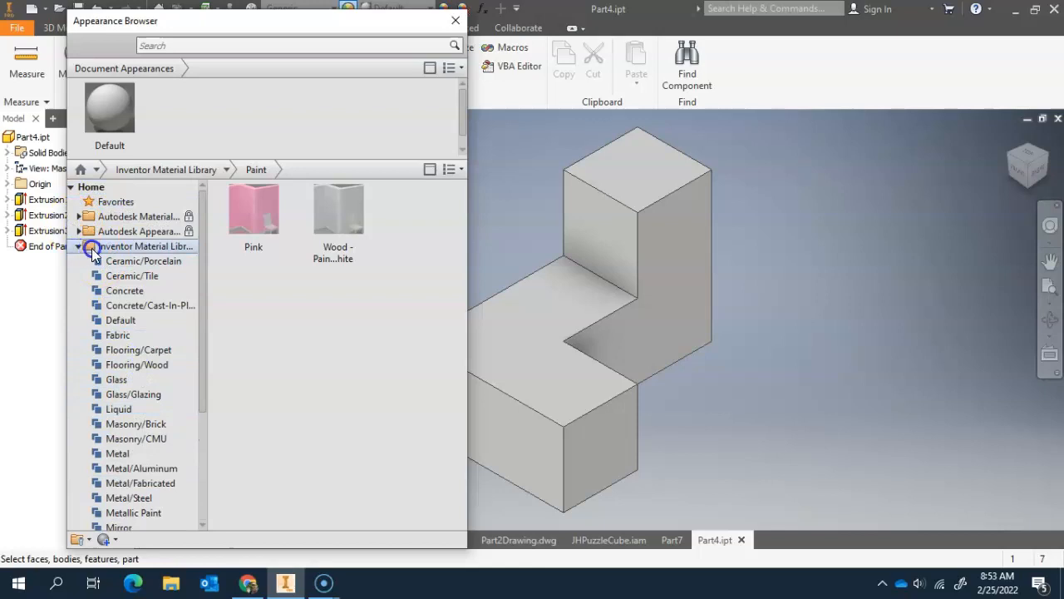
{"action": "scroll", "coordinate": [138, 314], "scroll_direction": "down", "scroll_amount": 3}
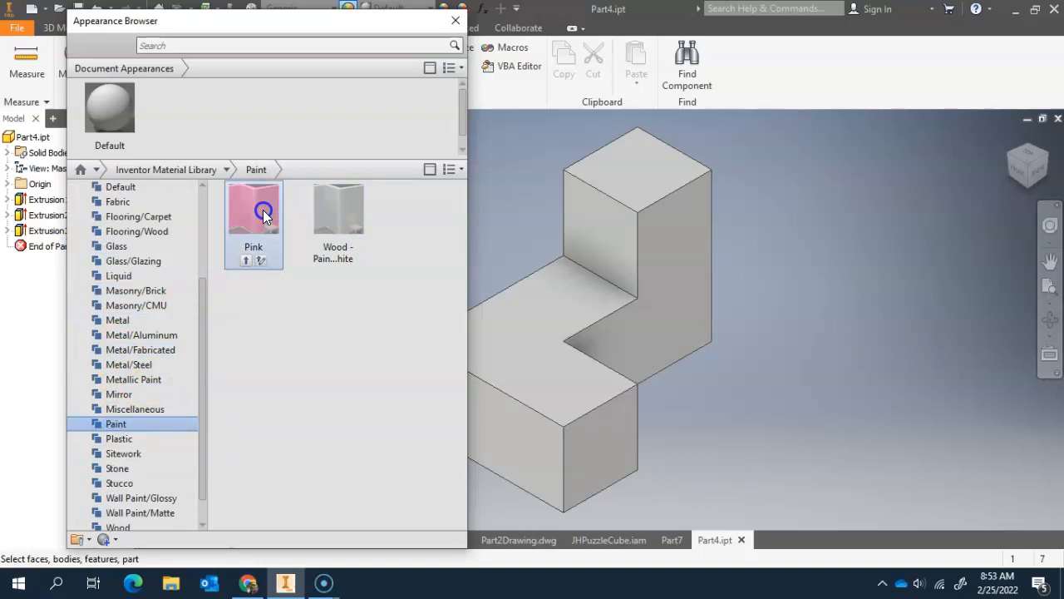
{"action": "left_click_drag", "start_coordinate": [263, 210], "coordinate": [156, 81]}
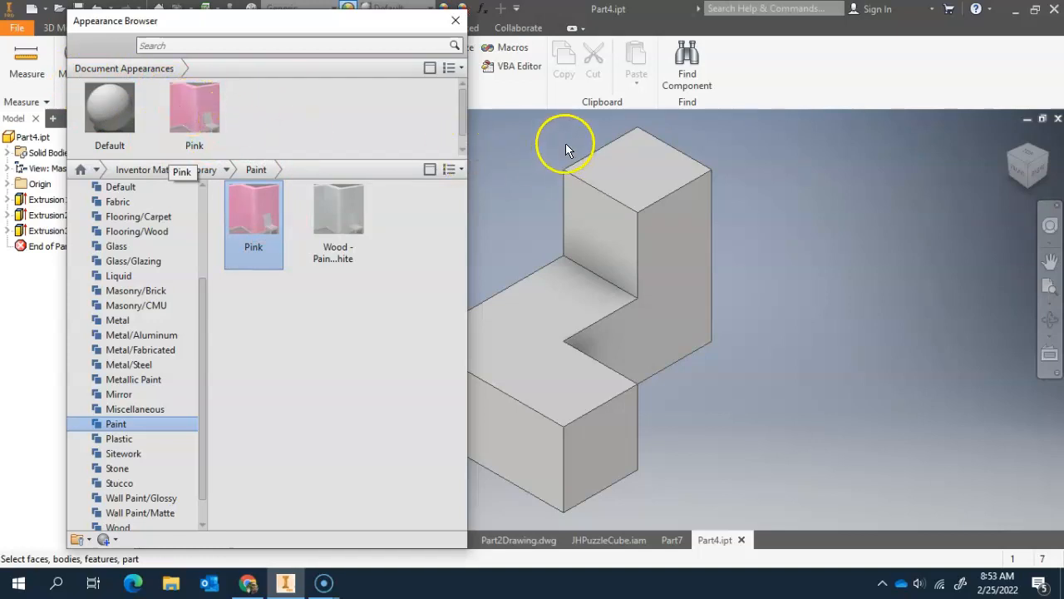
- Select the entire puzzle part and apply the Pink document appearance to it
{"action": "left_click_drag", "start_coordinate": [781, 130], "coordinate": [705, 170]}
{"action": "left_click", "coordinate": [732, 143]}
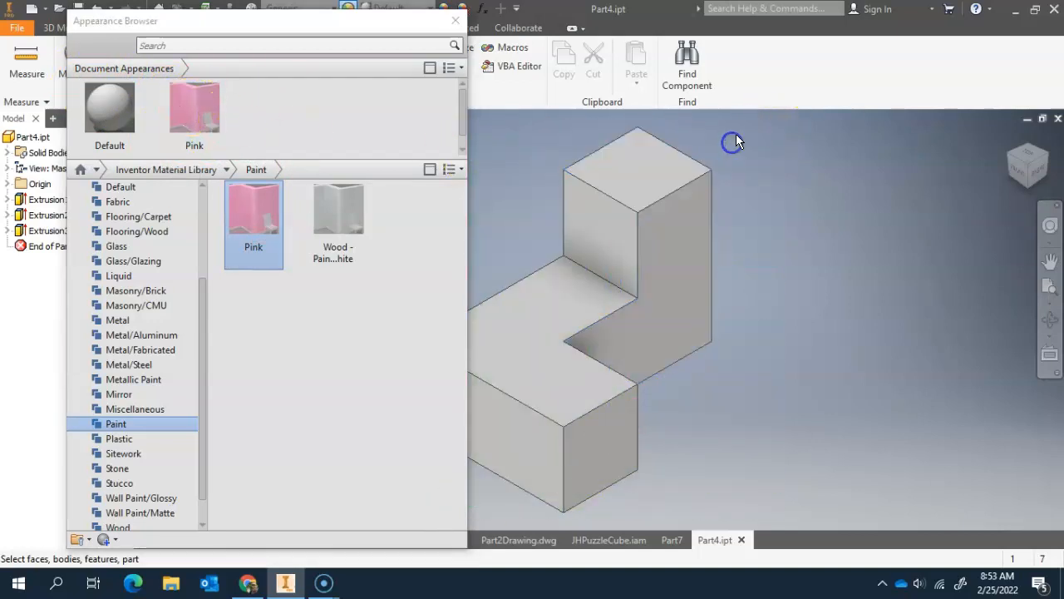
{"action": "left_click_drag", "start_coordinate": [734, 133], "coordinate": [427, 546]}
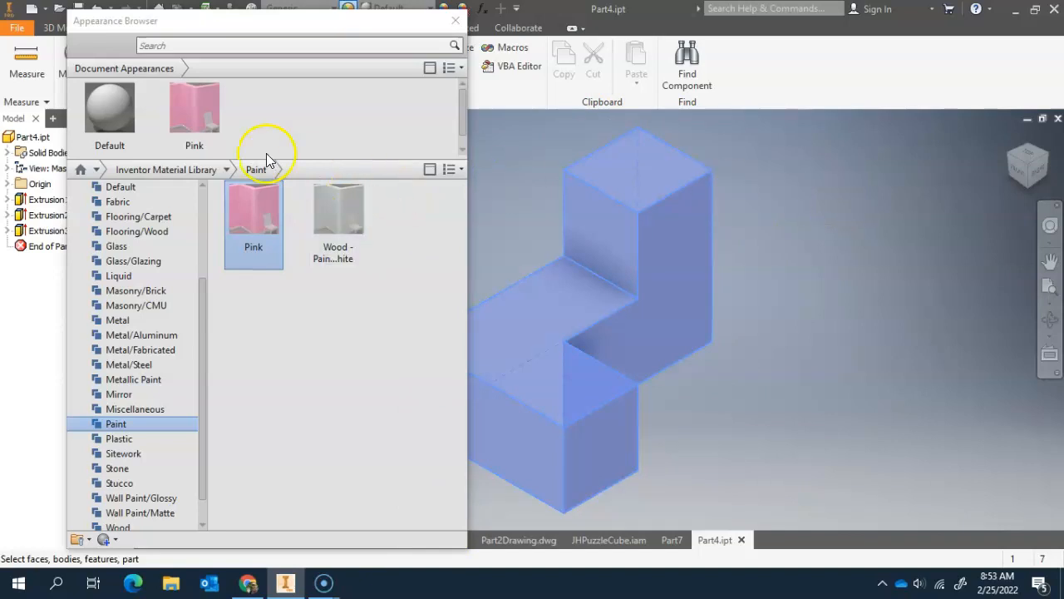
{"action": "left_click", "coordinate": [189, 101]}
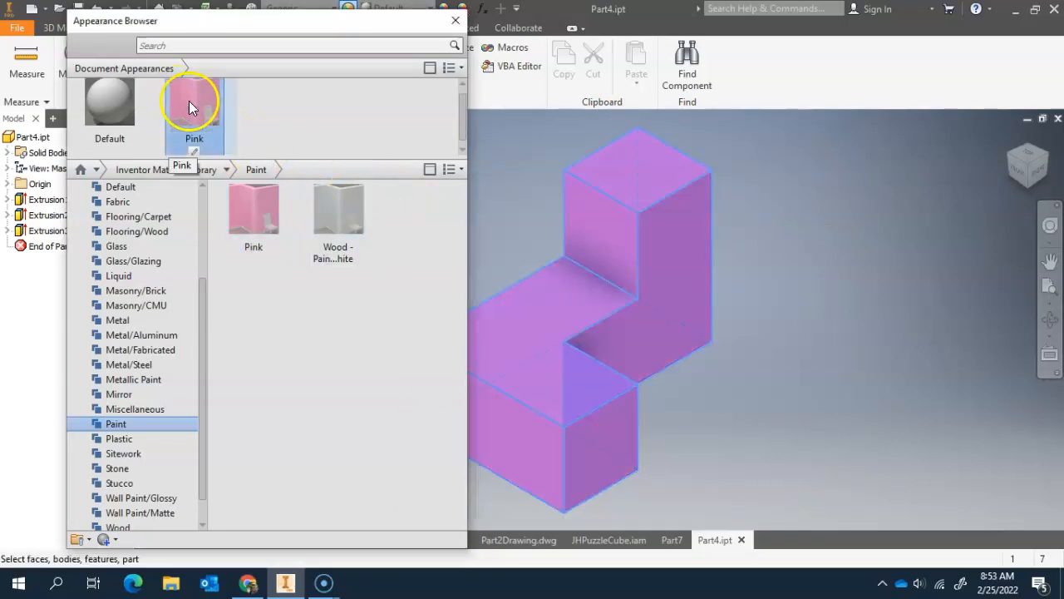
{"action": "left_click", "coordinate": [913, 270]}
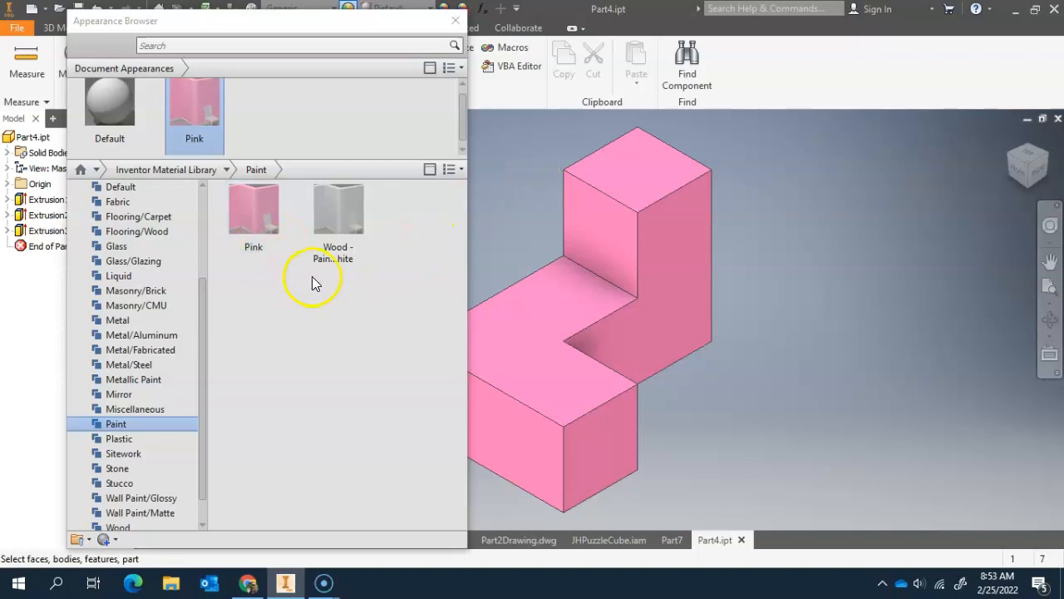
{"action": "double_click", "coordinate": [194, 106]}
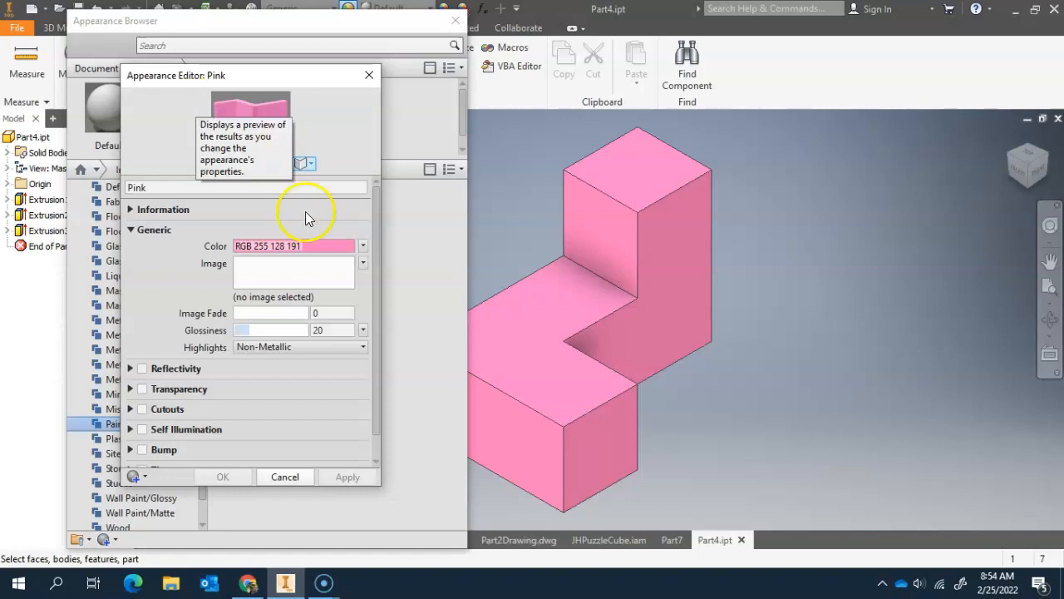
{"action": "left_click_drag", "start_coordinate": [212, 78], "coordinate": [248, 82]}
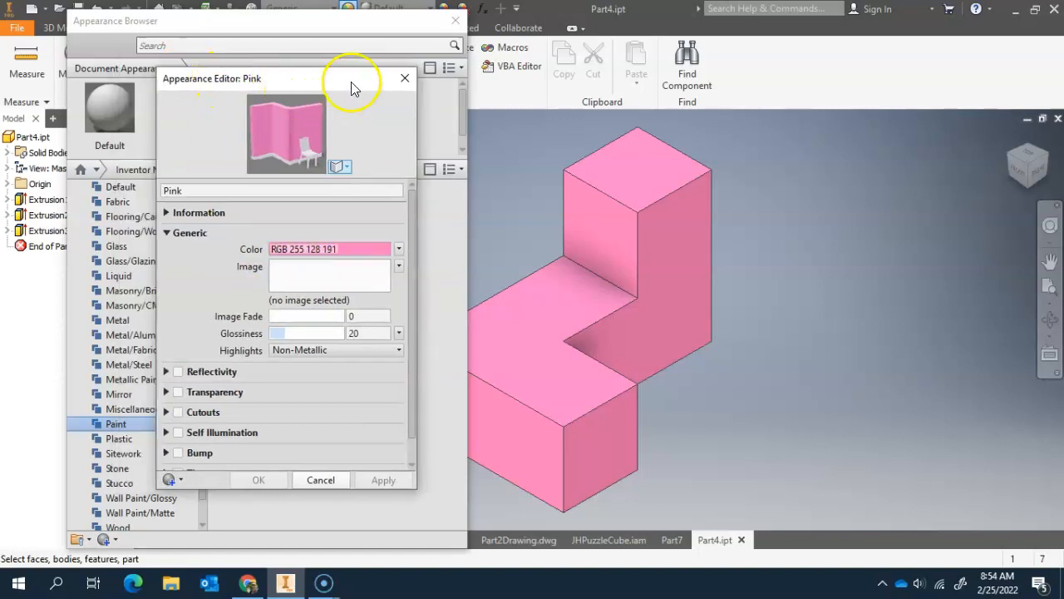
{"action": "left_click", "coordinate": [406, 78]}
- Edit the Pink document appearance, setting its color to RGB 255 0 0 and its name to Red
{"action": "double_click", "coordinate": [186, 106]}
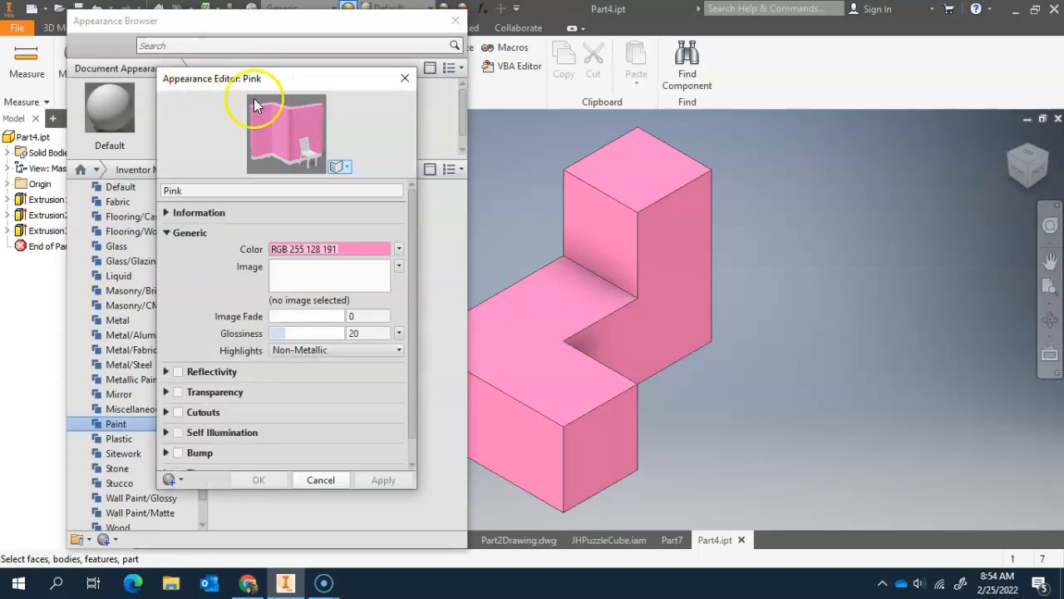
{"action": "left_click", "coordinate": [317, 249]}
{"action": "left_click", "coordinate": [215, 225]}
{"action": "left_click", "coordinate": [229, 403]}
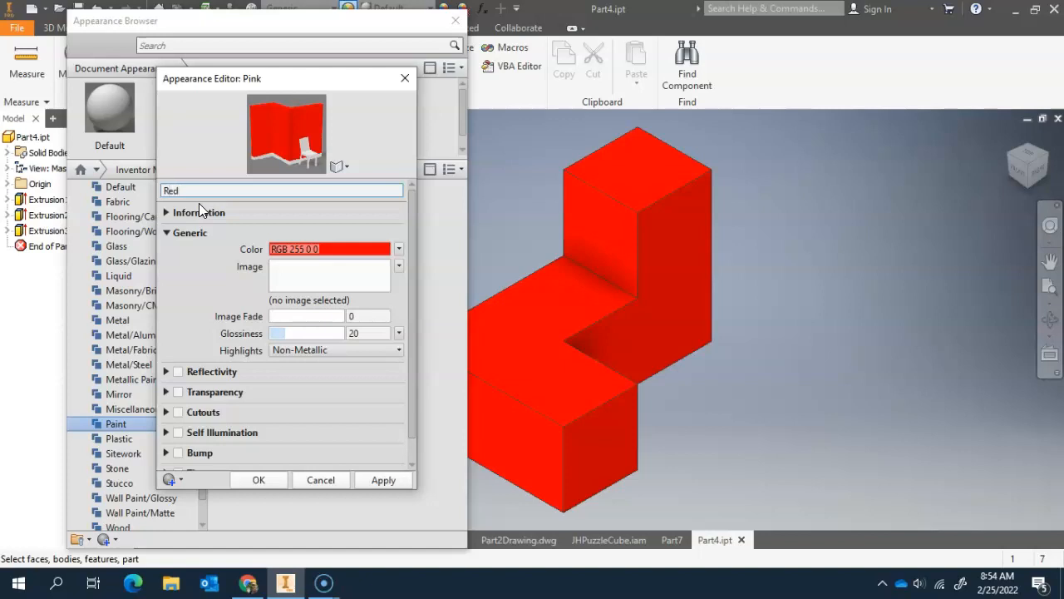
{"action": "left_click", "coordinate": [261, 478]}
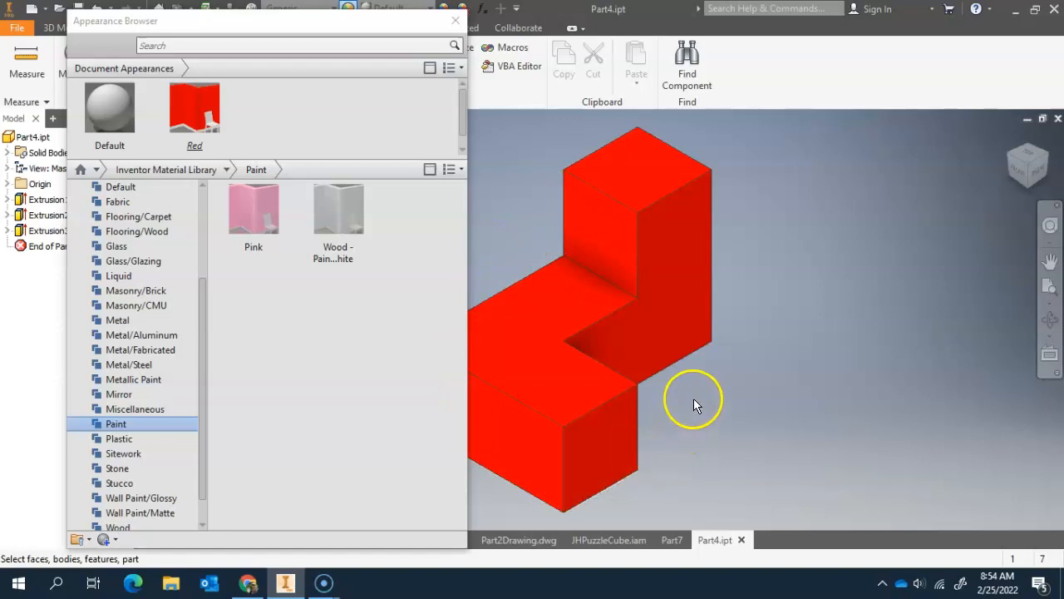
- Reopen the Red document appearance for editing and set its color to blue, RGB 0 0 255
{"action": "mouse_move", "coordinate": [235, 218]}
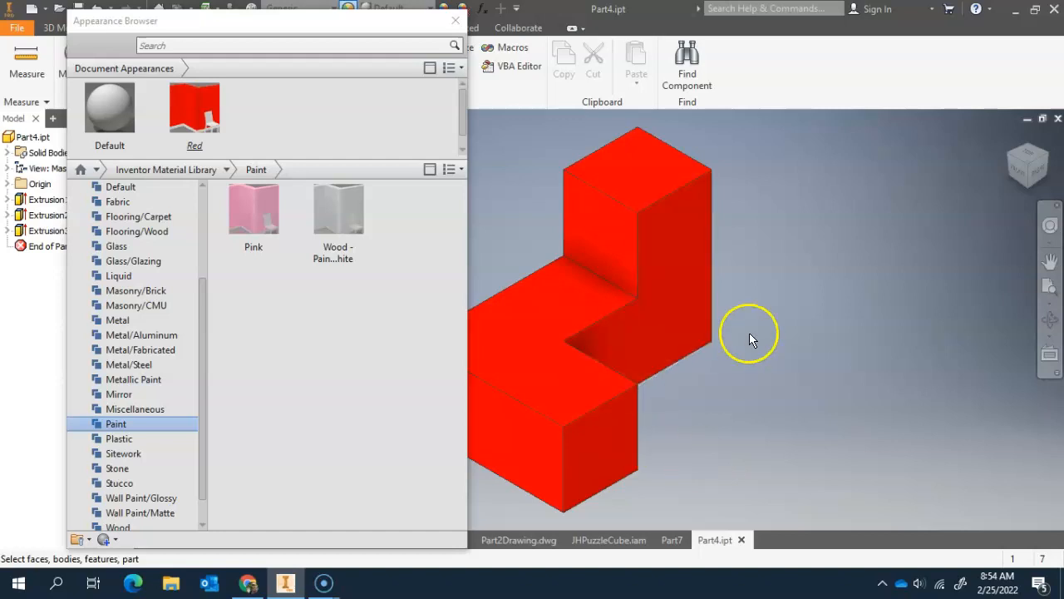
{"action": "left_click", "coordinate": [191, 110]}
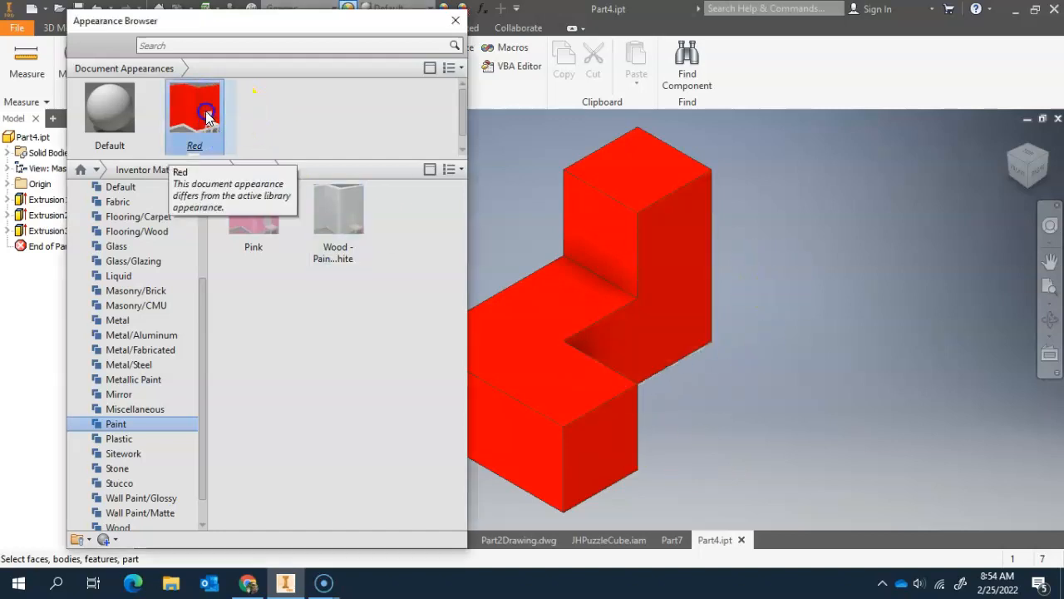
{"action": "double_click", "coordinate": [207, 116]}
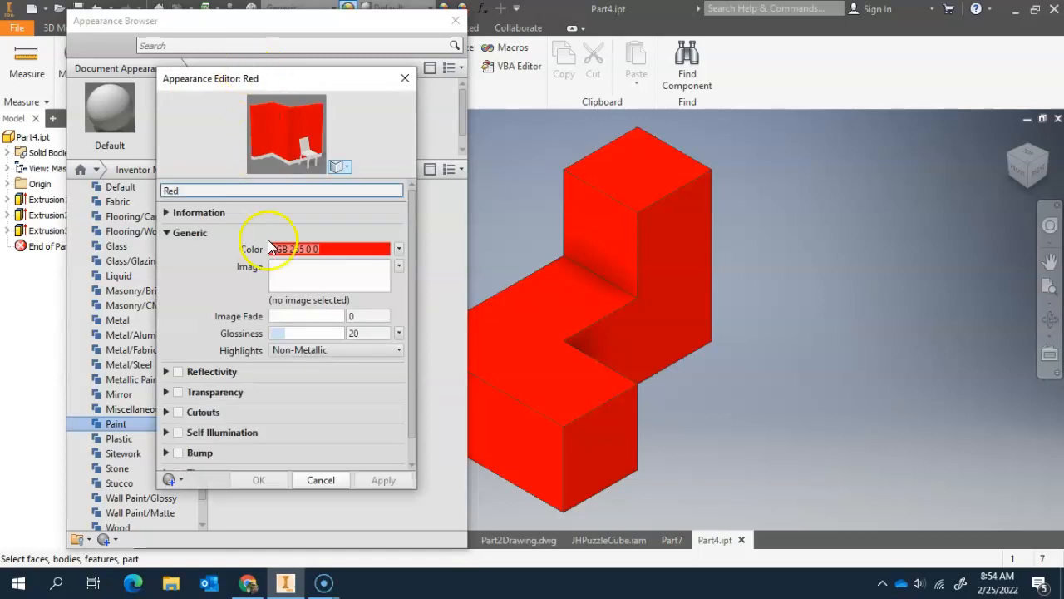
{"action": "left_click", "coordinate": [399, 250]}
{"action": "left_click", "coordinate": [399, 250]}
{"action": "left_click", "coordinate": [399, 249]}
{"action": "left_click", "coordinate": [356, 260]}
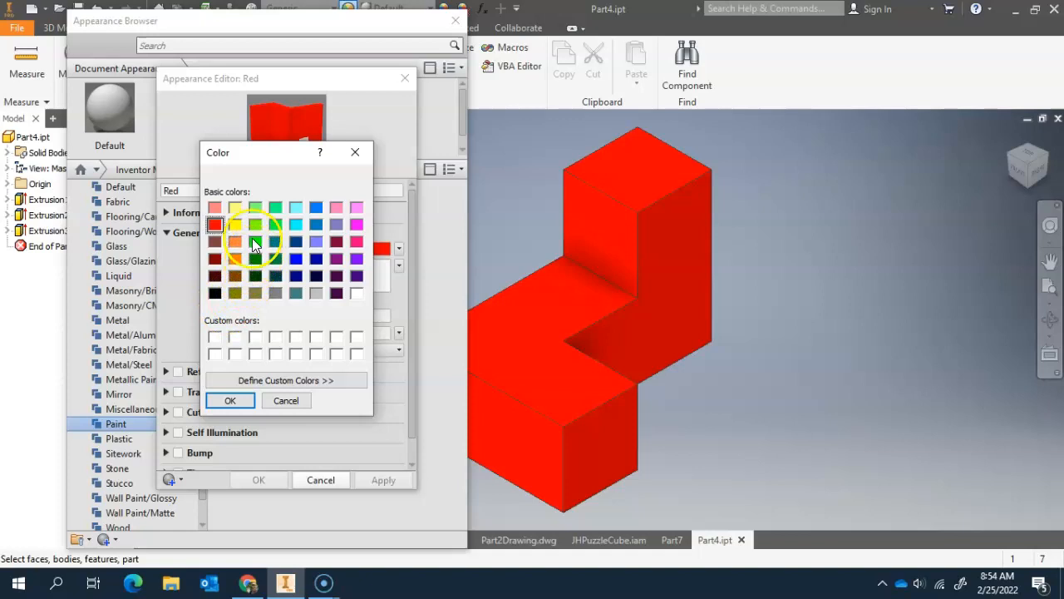
{"action": "left_click", "coordinate": [295, 259]}
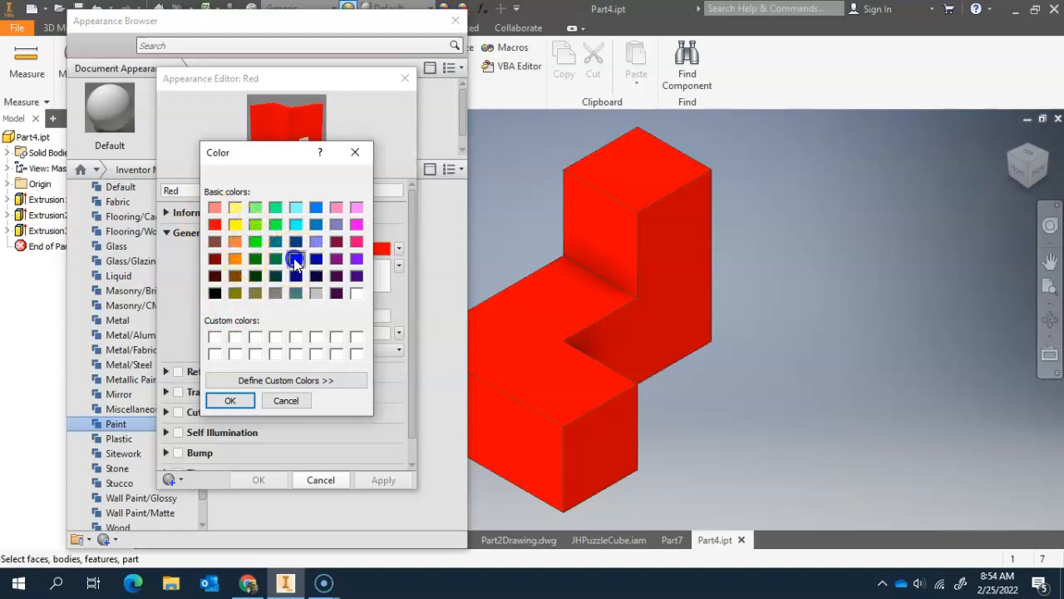
{"action": "left_click", "coordinate": [229, 400]}
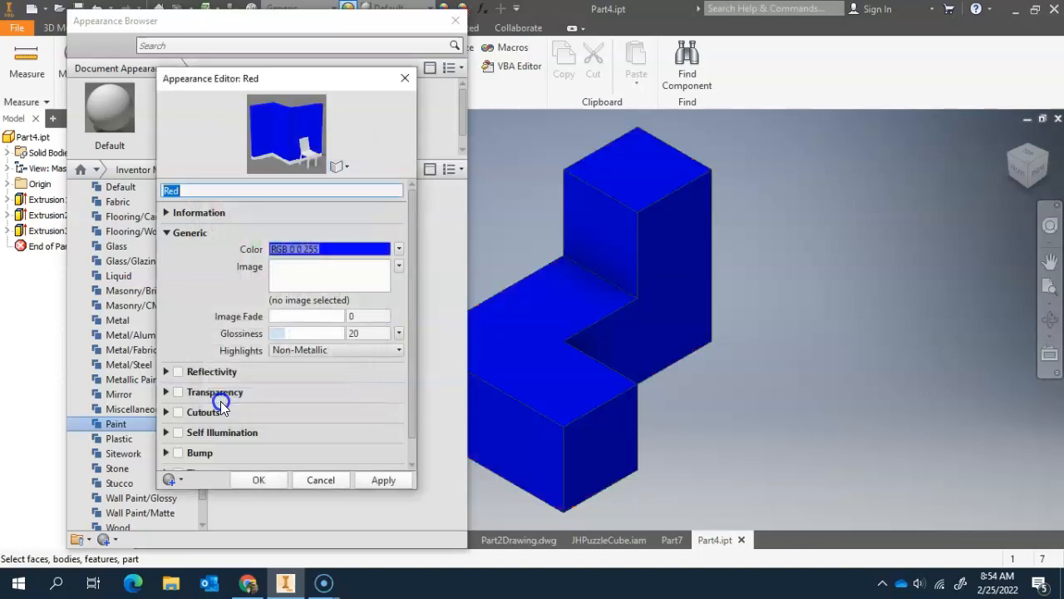
{"action": "left_click", "coordinate": [882, 357]}
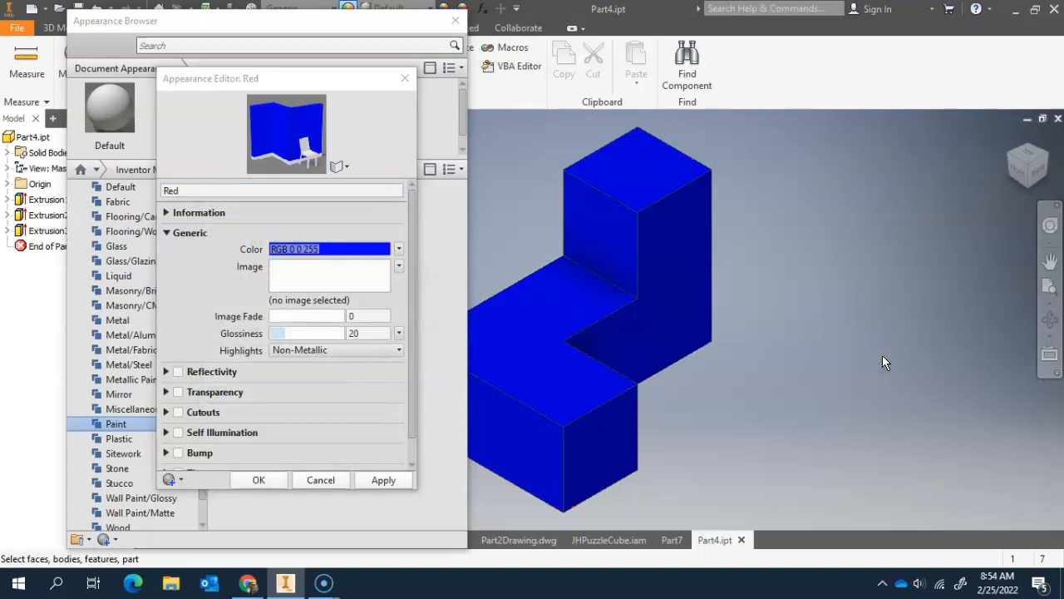
- Apply the RGB 0 0 255 color to the Red appearance and finish editing it
{"action": "left_click", "coordinate": [382, 480]}
{"action": "left_click", "coordinate": [257, 481]}
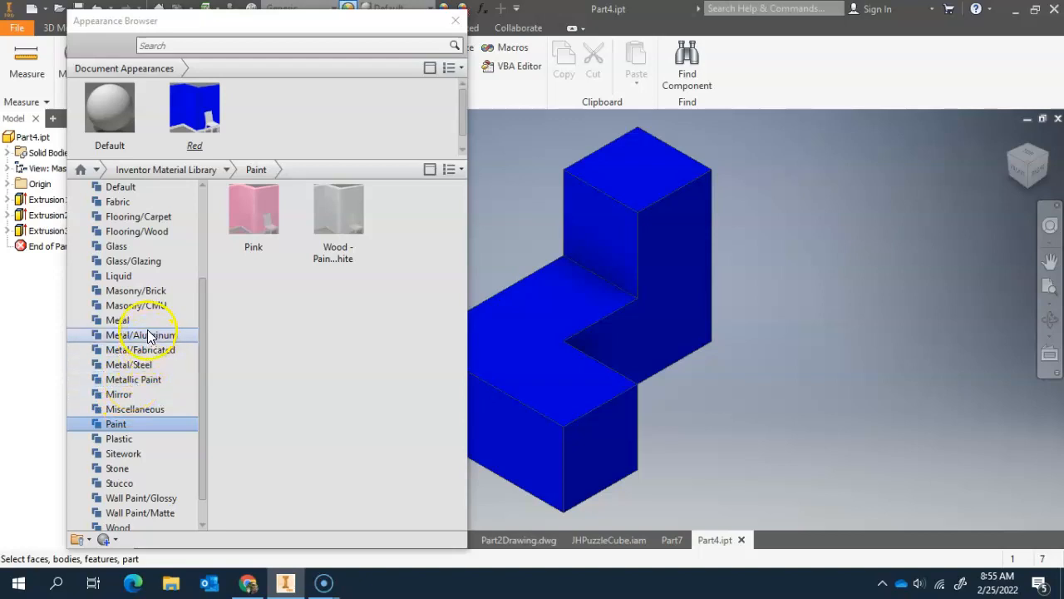
- Add the Brass - Satin appearance from the Inventor Material Library's Metal category to the document appearances
{"action": "left_click", "coordinate": [130, 322]}
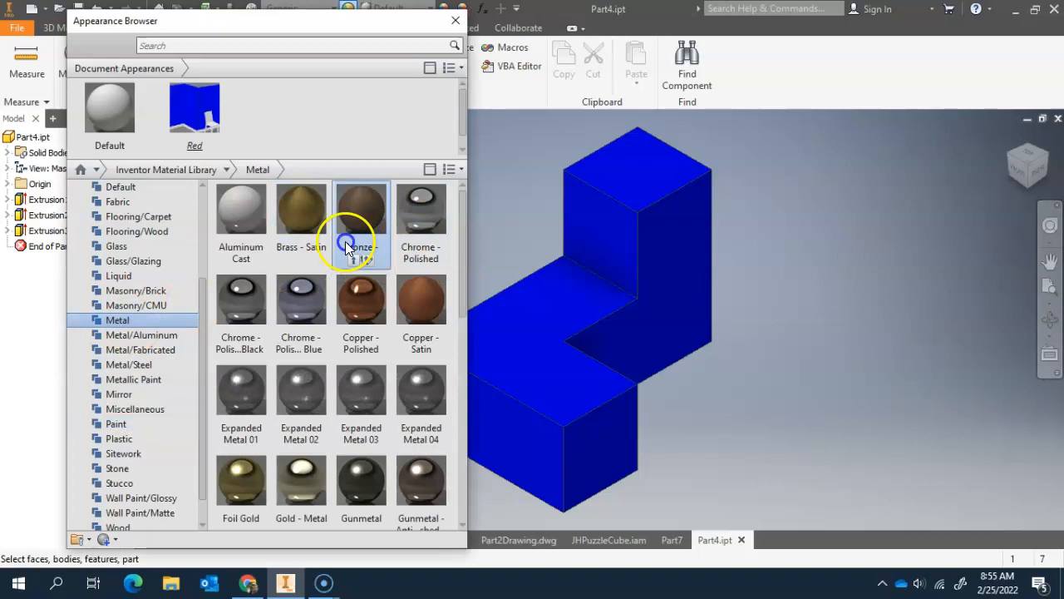
{"action": "scroll", "coordinate": [419, 423], "scroll_direction": "down", "scroll_amount": 6}
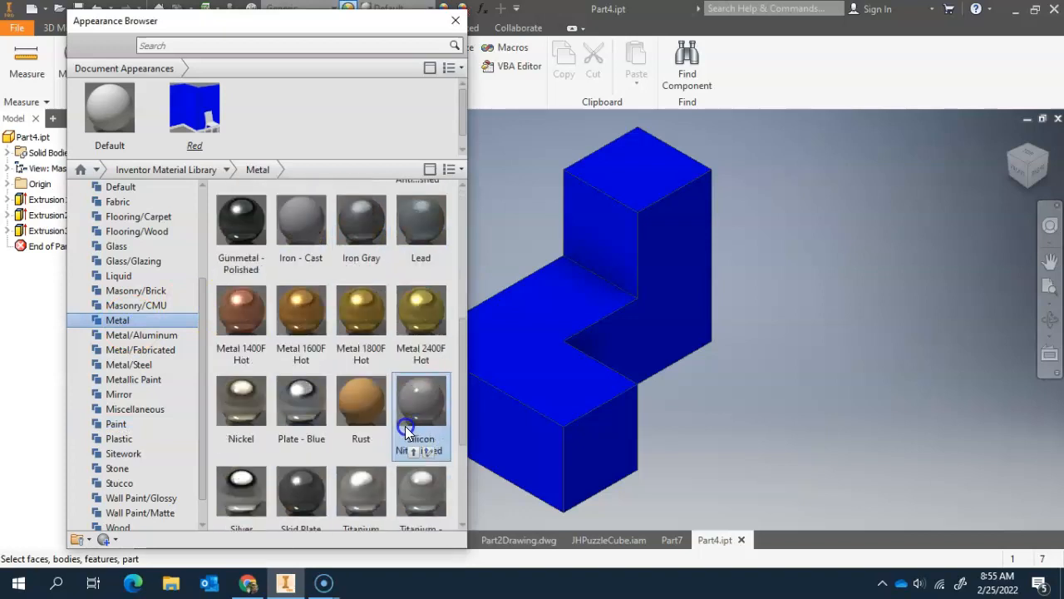
{"action": "scroll", "coordinate": [405, 425], "scroll_direction": "up", "scroll_amount": 5}
{"action": "scroll", "coordinate": [404, 429], "scroll_direction": "up", "scroll_amount": 2}
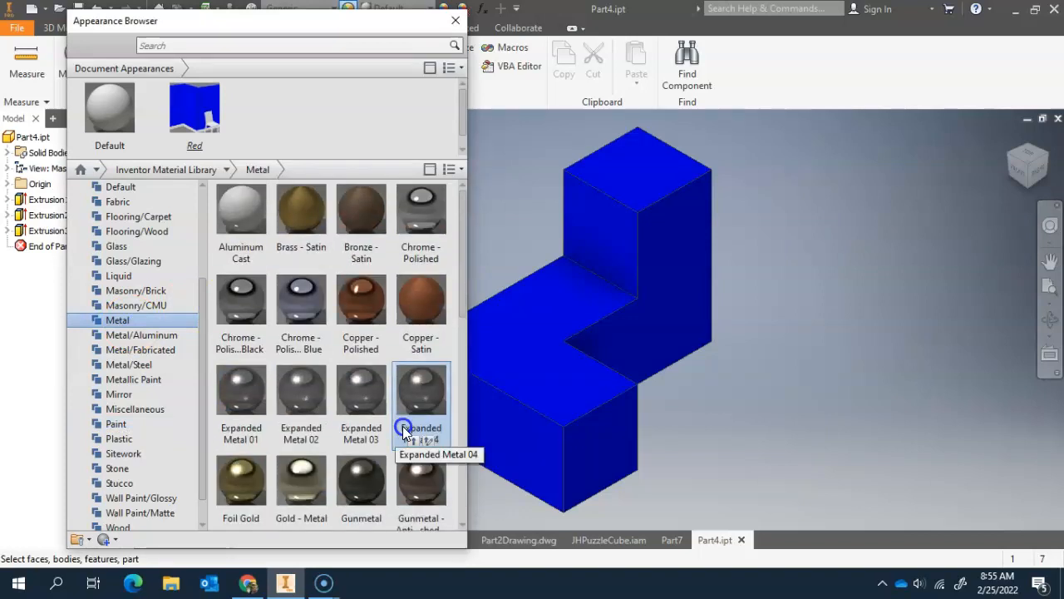
{"action": "double_click", "coordinate": [302, 208]}
{"action": "left_click", "coordinate": [405, 77]}
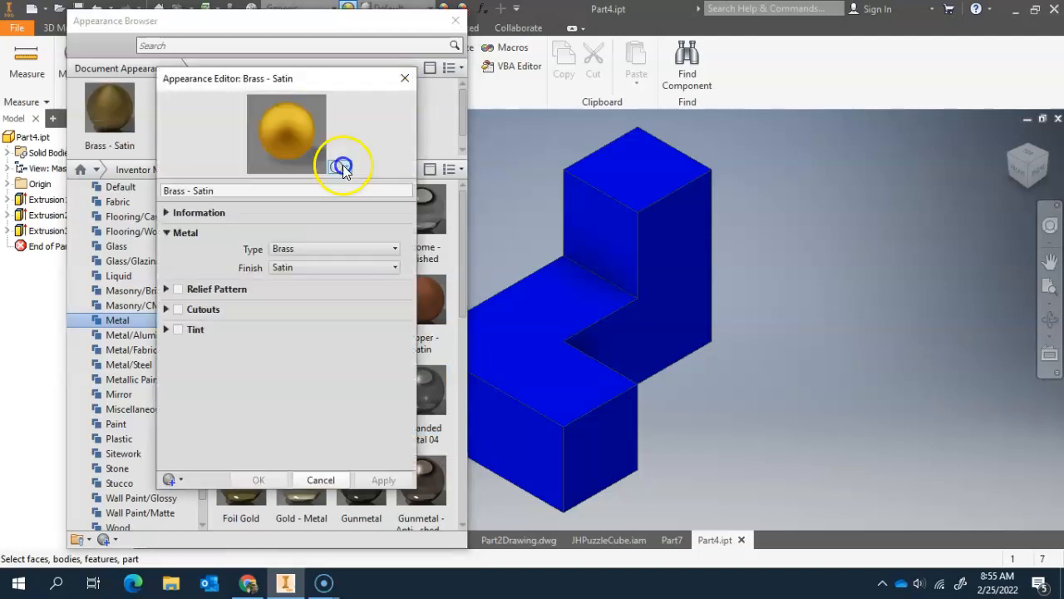
{"action": "left_click_drag", "start_coordinate": [296, 218], "coordinate": [298, 129]}
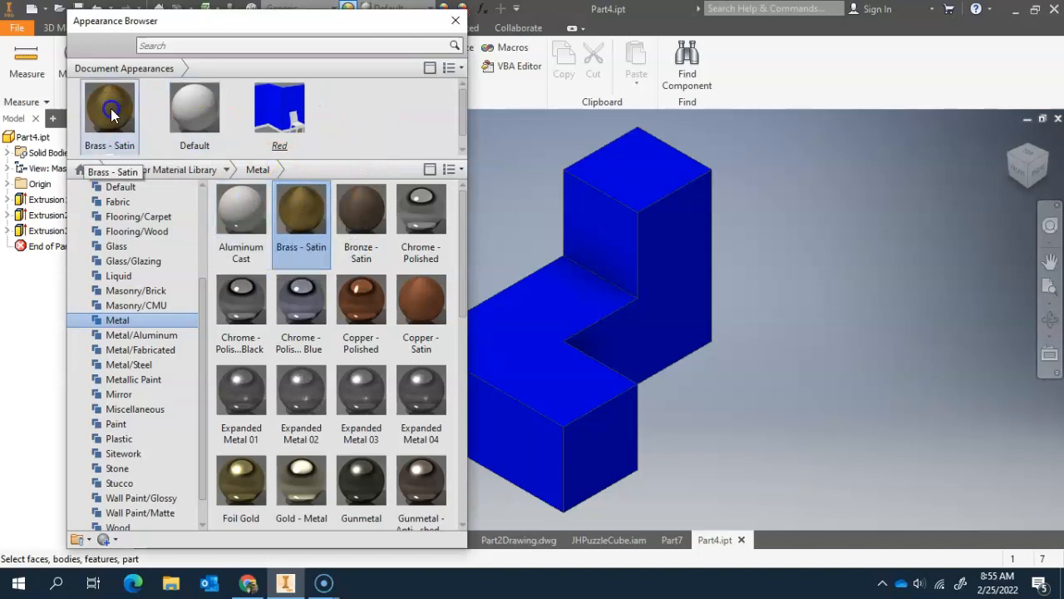
- Select the entire puzzle part and apply the Brass - Satin document appearance to it
{"action": "left_click", "coordinate": [532, 142]}
{"action": "left_click_drag", "start_coordinate": [760, 124], "coordinate": [473, 491]}
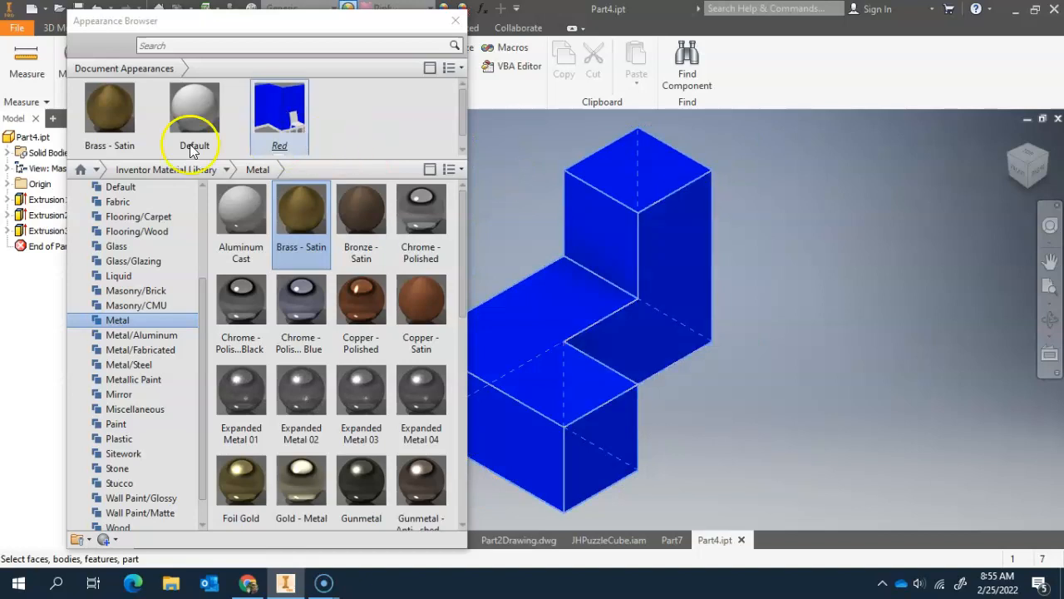
{"action": "left_click", "coordinate": [108, 112]}
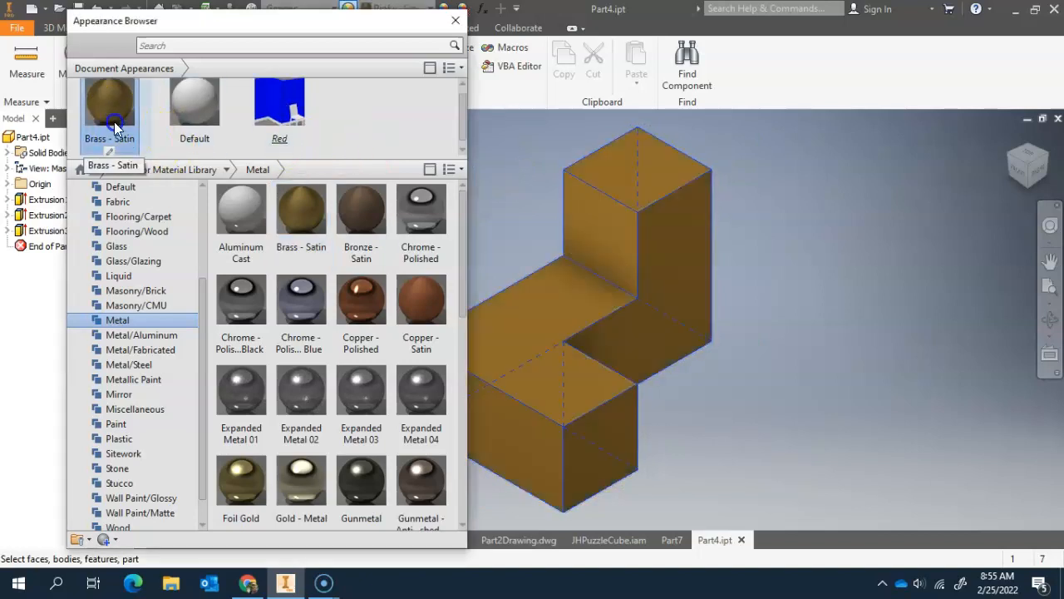
{"action": "left_click", "coordinate": [894, 406]}
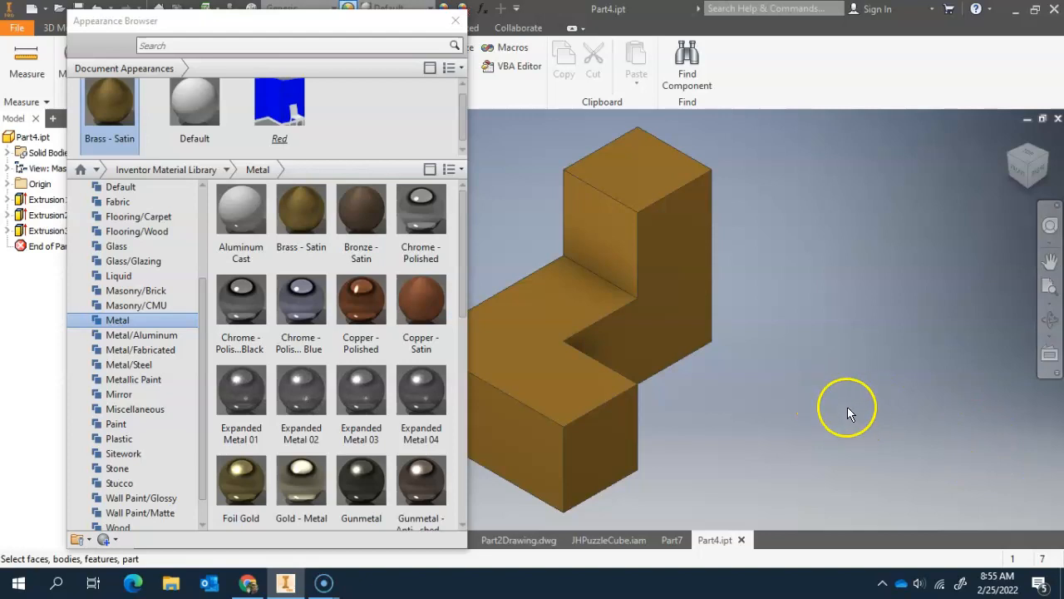
{"action": "middle_click_drag", "start_coordinate": [724, 420], "coordinate": [552, 427], "text": "shift"}
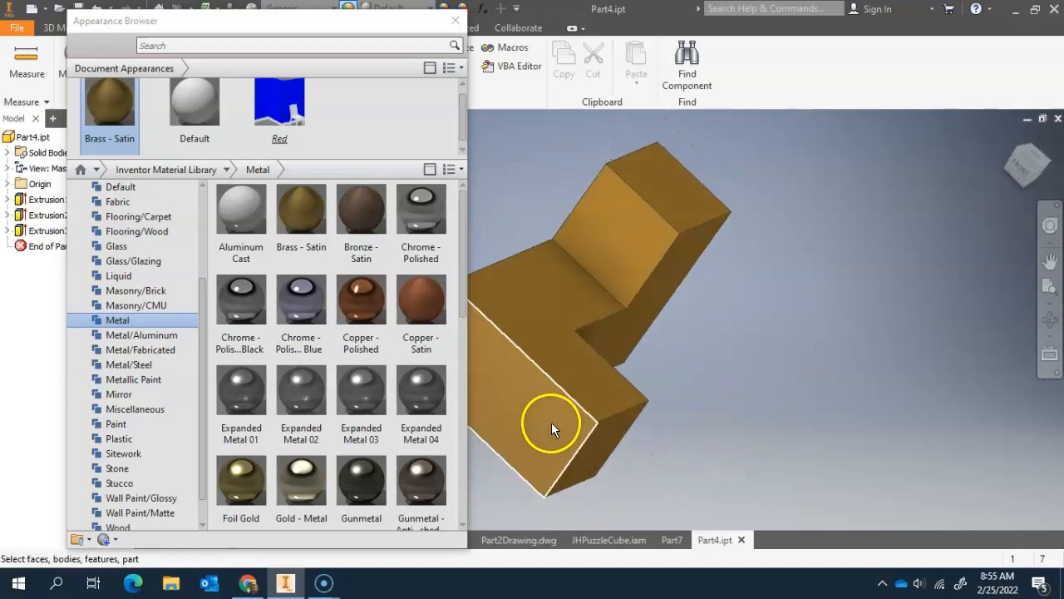
{"action": "left_click", "coordinate": [761, 378]}
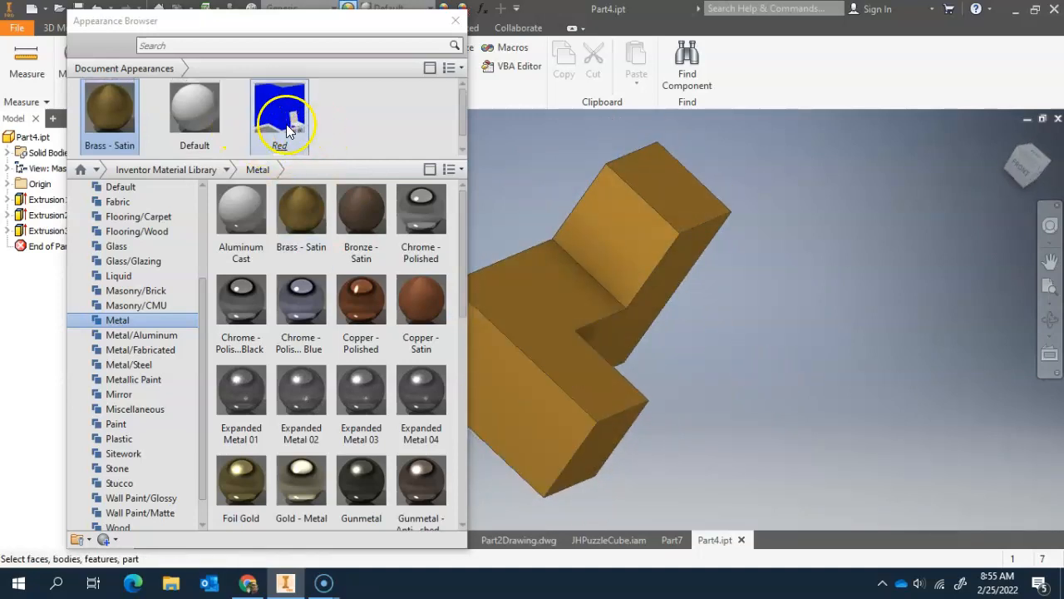
- Select the whole part again, apply the blue document appearance named Red, and clear the selection
{"action": "left_click_drag", "start_coordinate": [766, 150], "coordinate": [453, 491]}
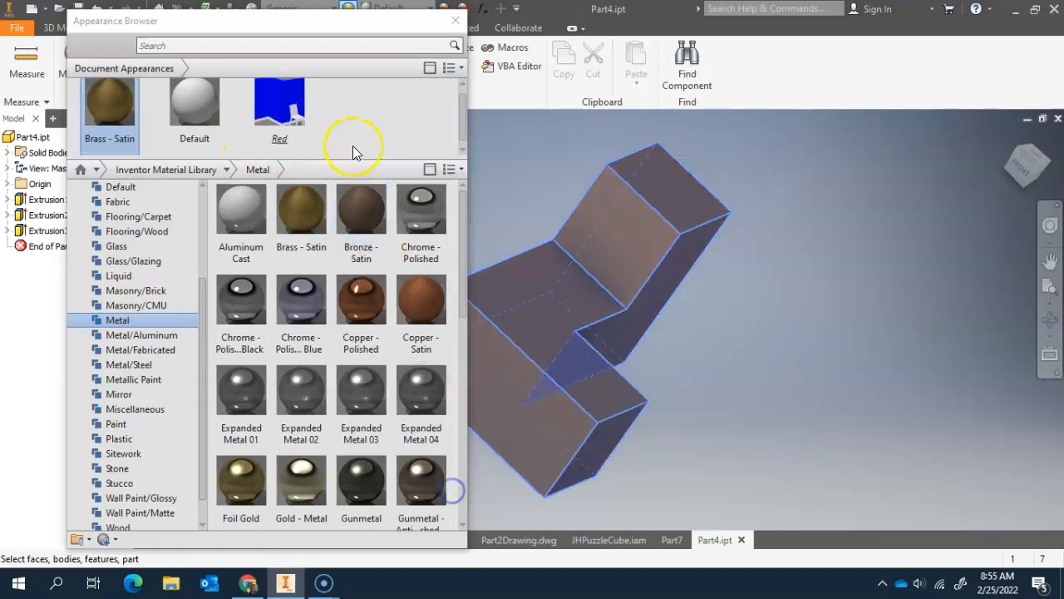
{"action": "left_click", "coordinate": [274, 125]}
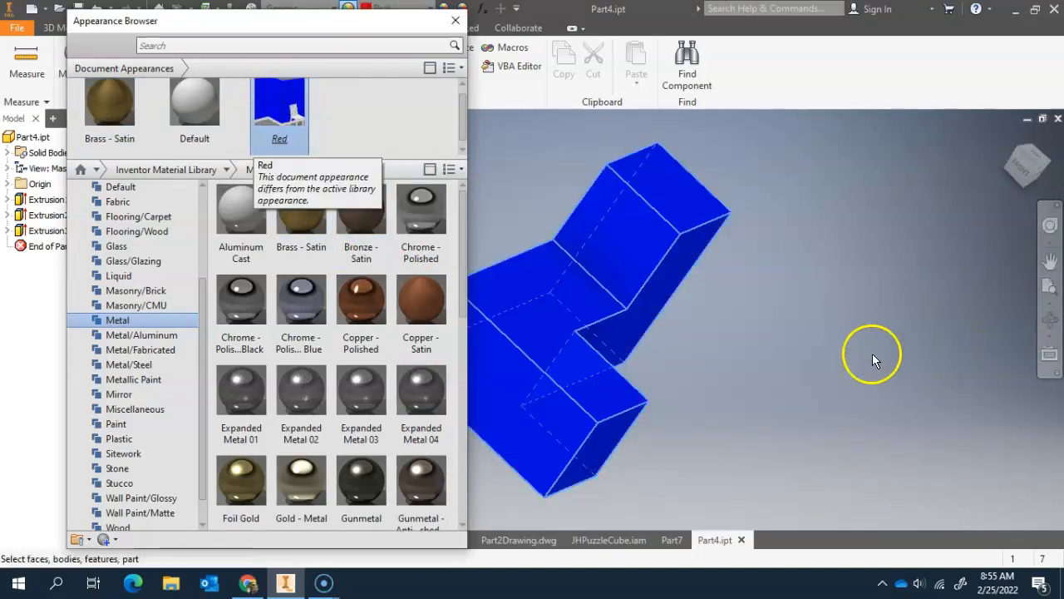
{"action": "left_click", "coordinate": [850, 351]}
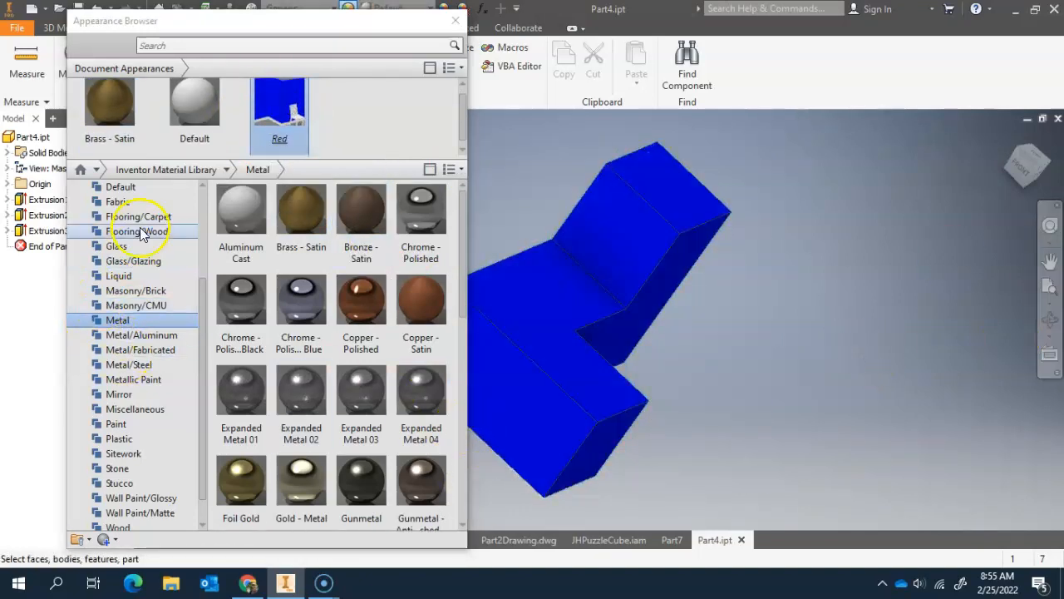
- View the library's Stone appearances and close the Appearance Browser
{"action": "scroll", "coordinate": [125, 482], "scroll_direction": "down", "scroll_amount": 1}
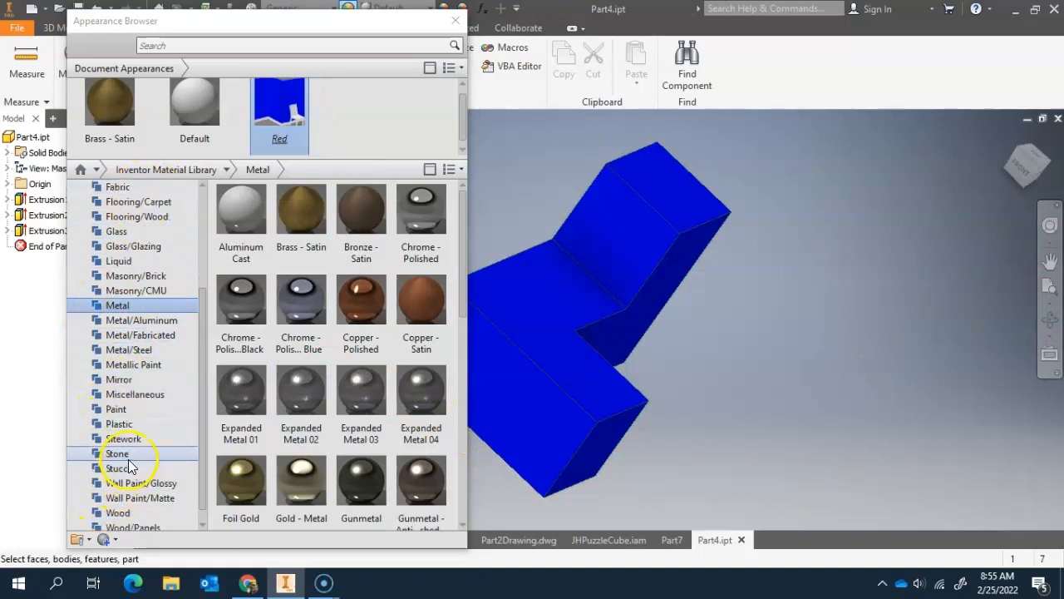
{"action": "left_click", "coordinate": [118, 454]}
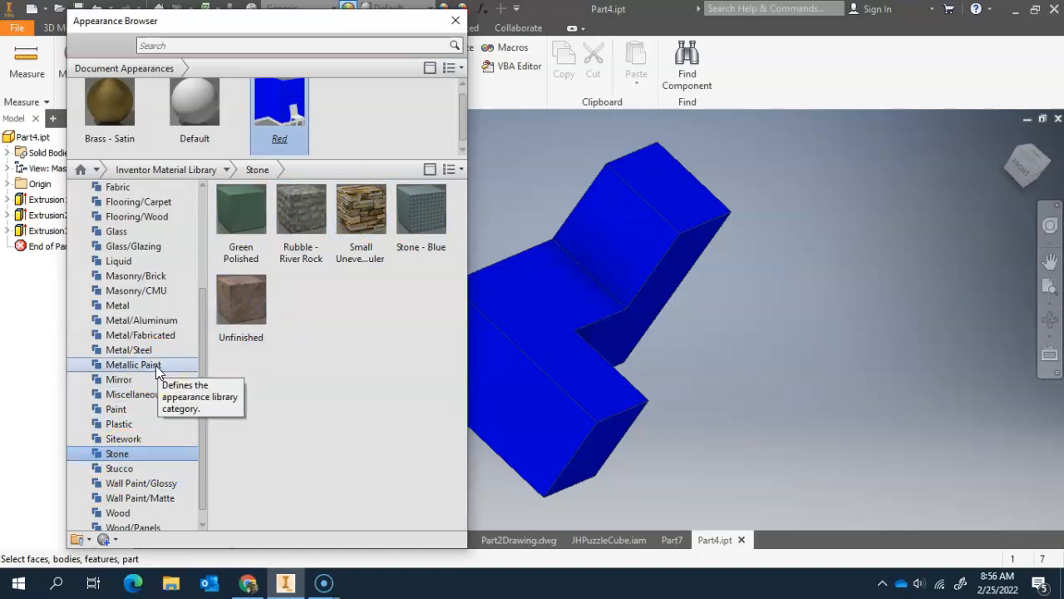
{"action": "left_click", "coordinate": [463, 22]}
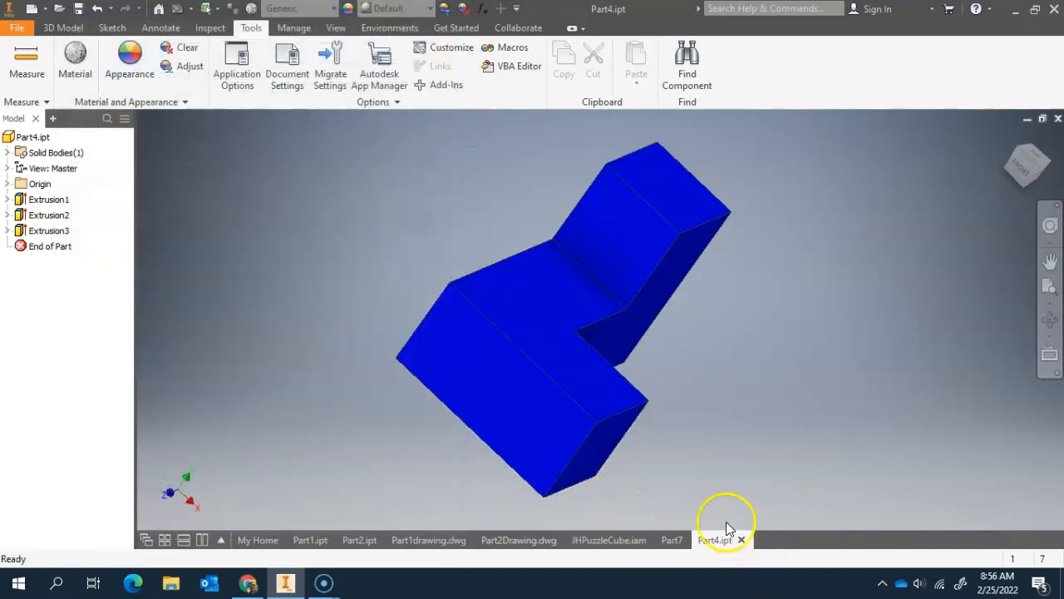
- Switch to Part2.ipt and Part1.ipt in turn to examine the colors of those puzzle pieces
{"action": "left_click", "coordinate": [356, 540]}
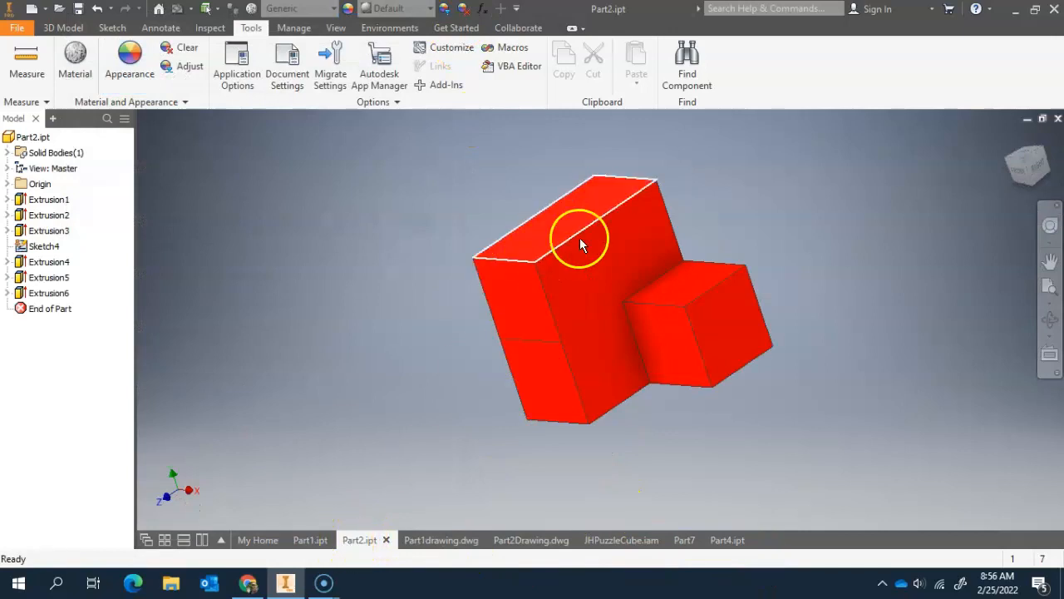
{"action": "left_click", "coordinate": [307, 540]}
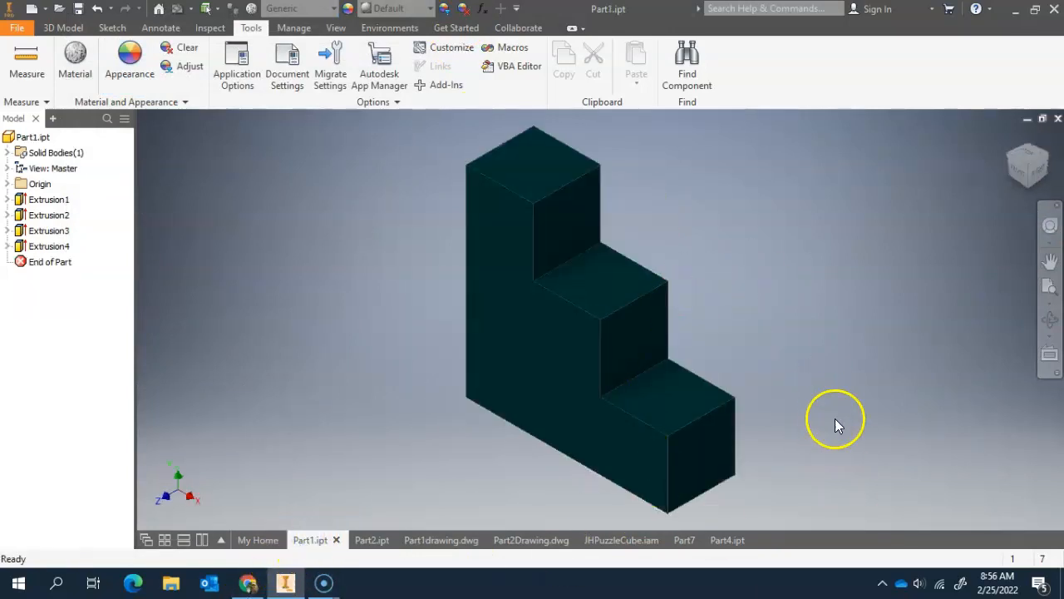